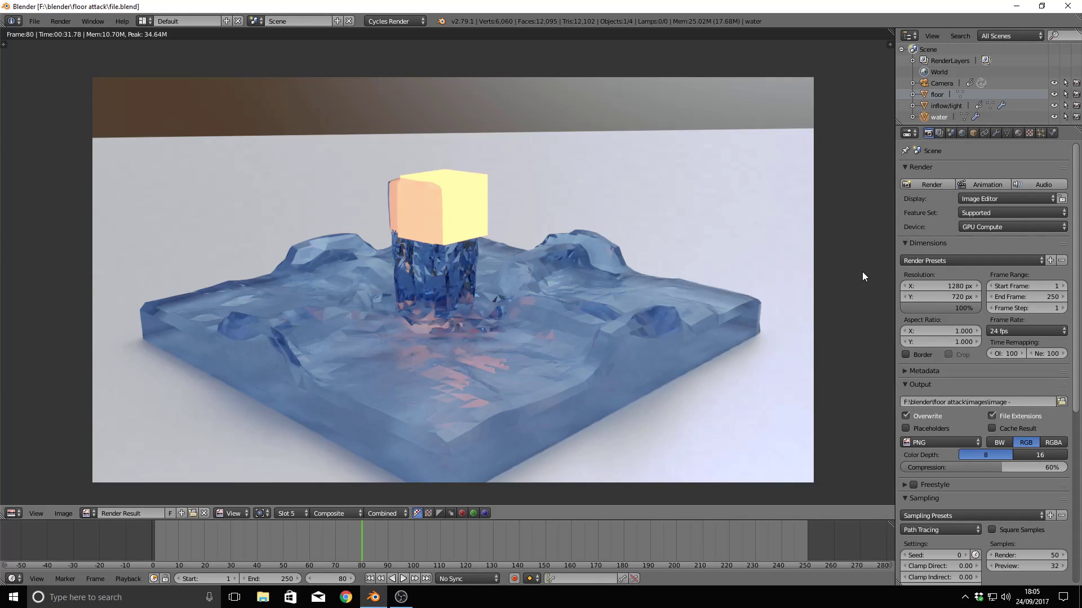
Examine the rendered water simulation frame both up close and as a whole.
scroll(515, 286, down, 4)
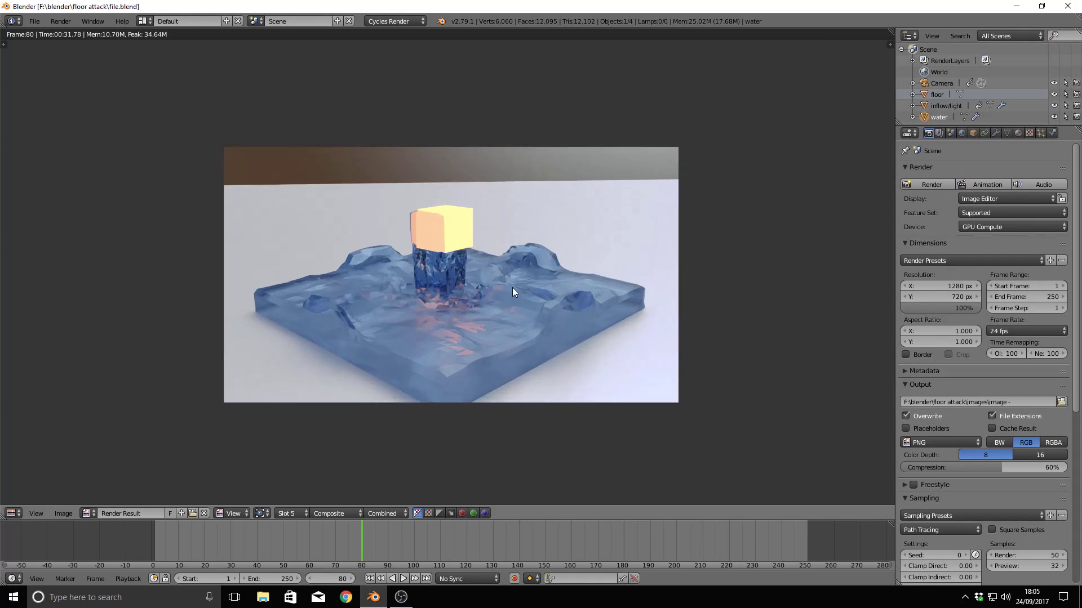
scroll(480, 285, up, 4)
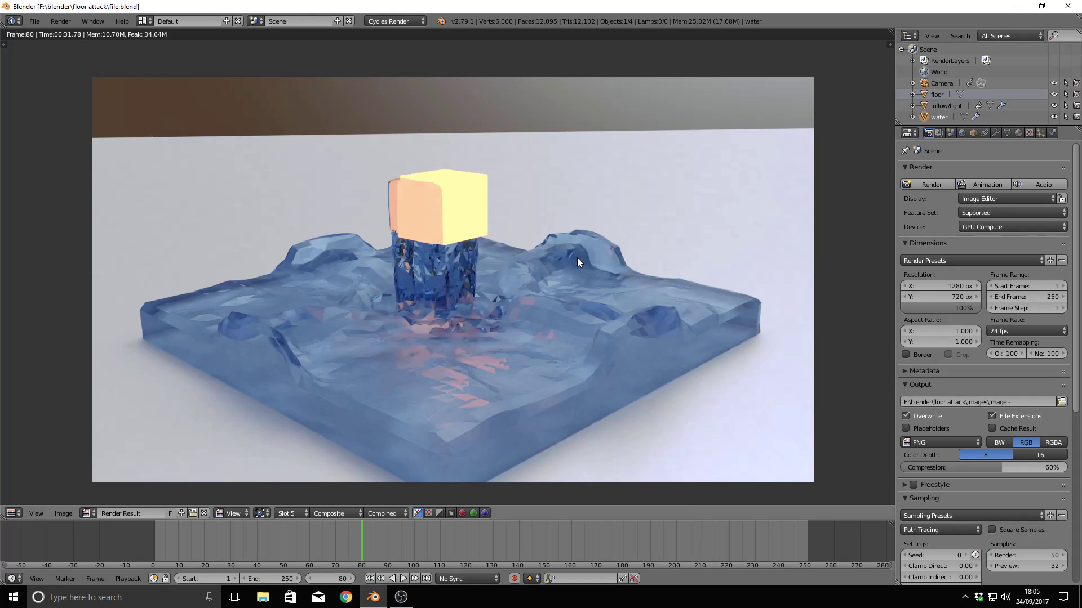
scroll(577, 258, up, 1)
scroll(522, 276, down, 3)
scroll(479, 272, up, 1)
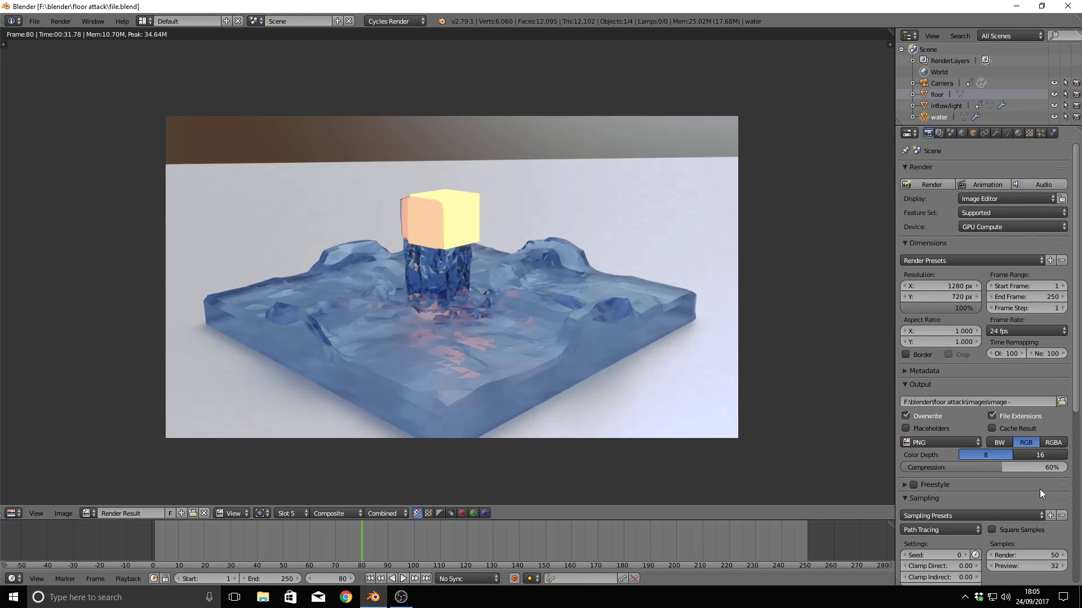
click(961, 446)
click(959, 444)
scroll(821, 323, up, 1)
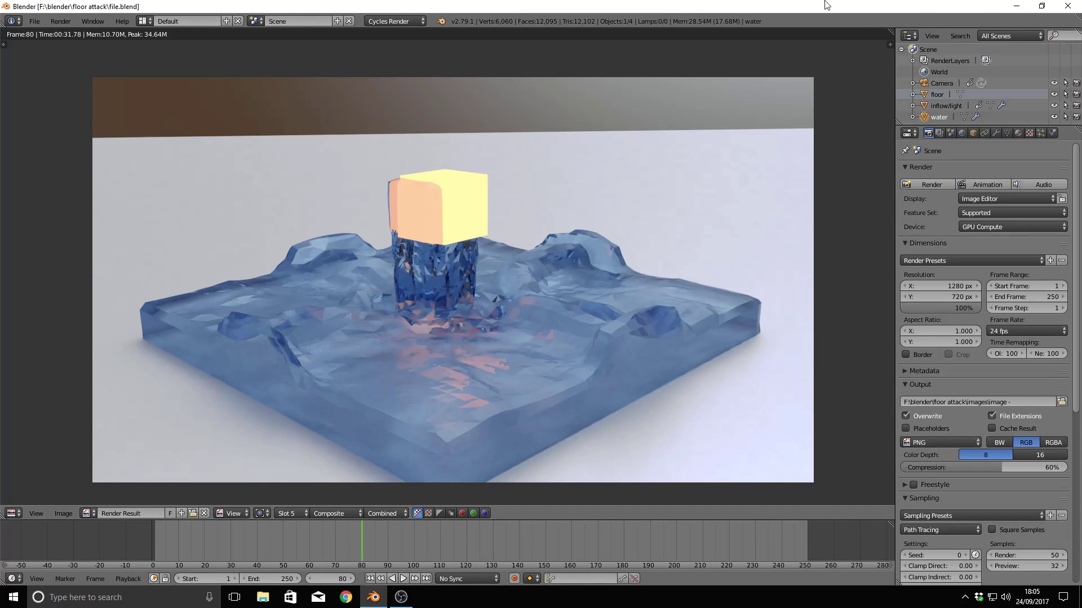
Minimize the Blender window to reveal the desktop.
drag(679, 7, 631, 55)
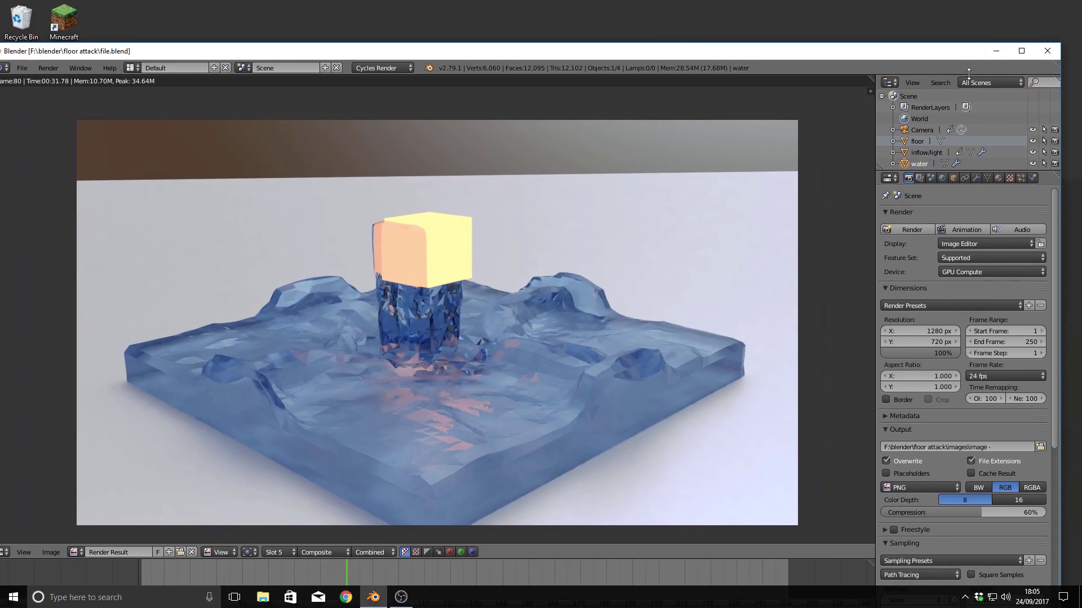
click(993, 52)
drag(23, 477, 65, 474)
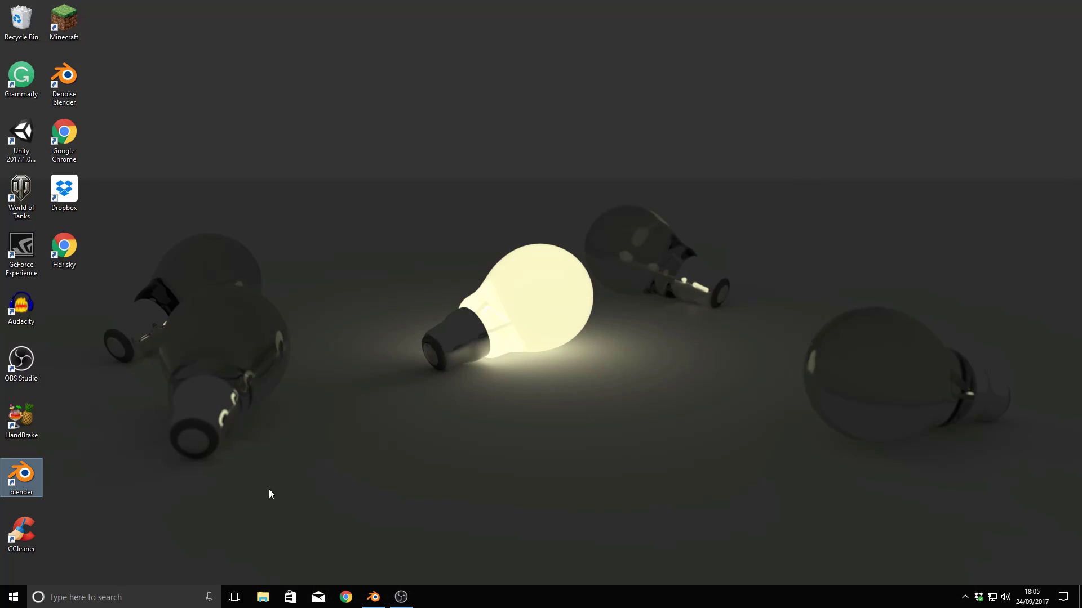
Switch to File Explorer and show the contents of Local Disk (F:).
click(255, 601)
drag(285, 177, 435, 167)
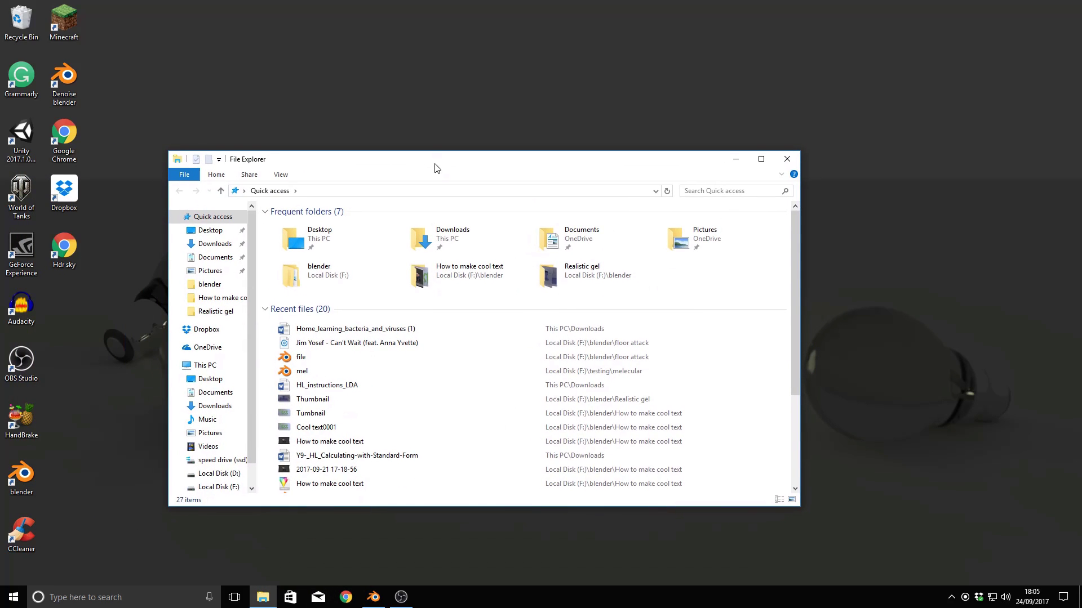
scroll(208, 395, down, 1)
click(218, 450)
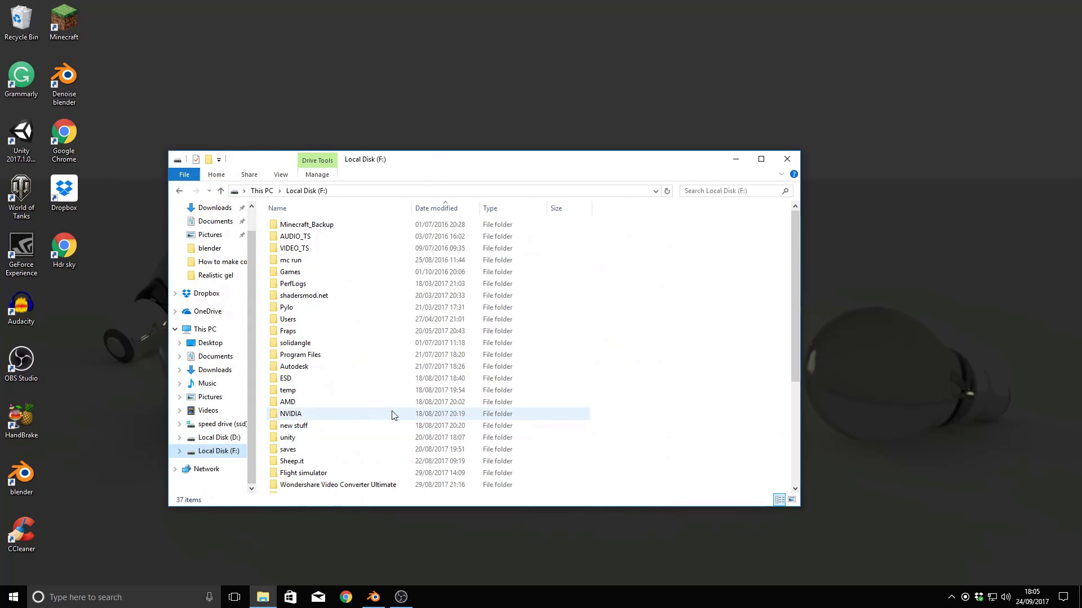
scroll(387, 420, down, 5)
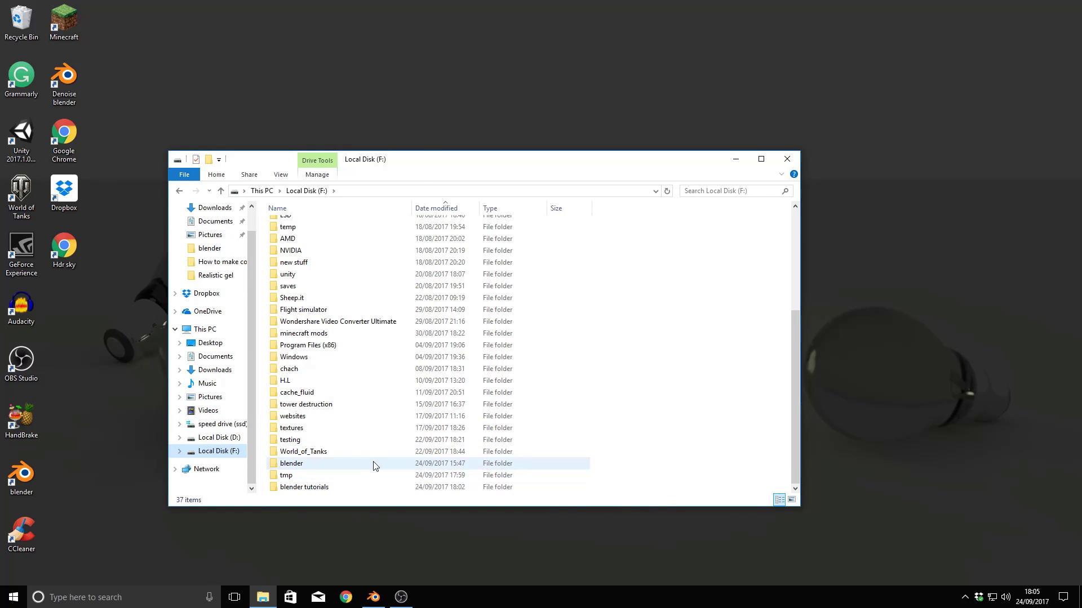
double_click(379, 463)
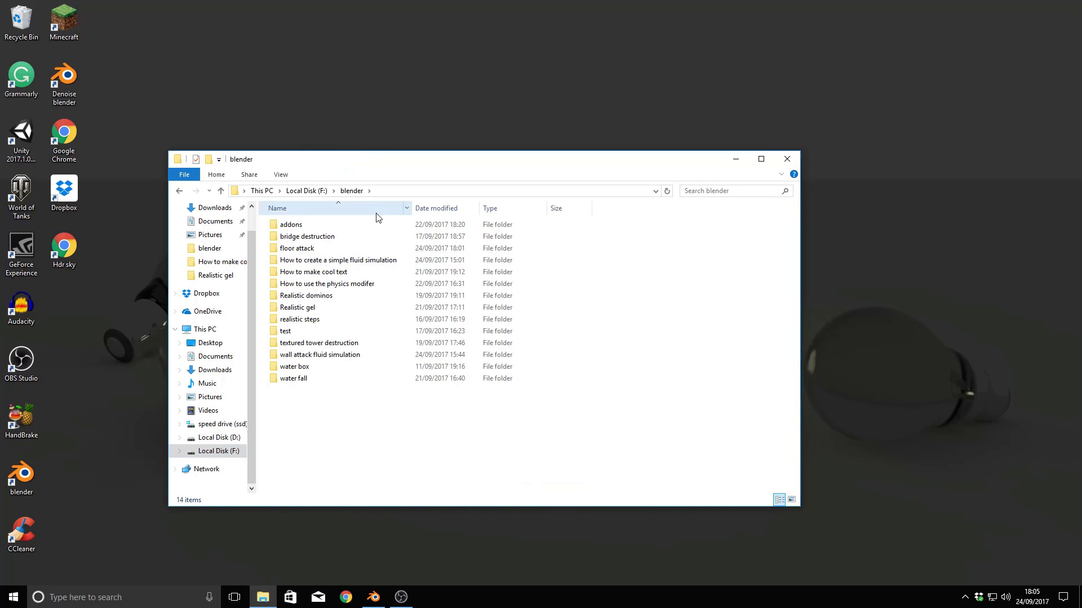
click(185, 192)
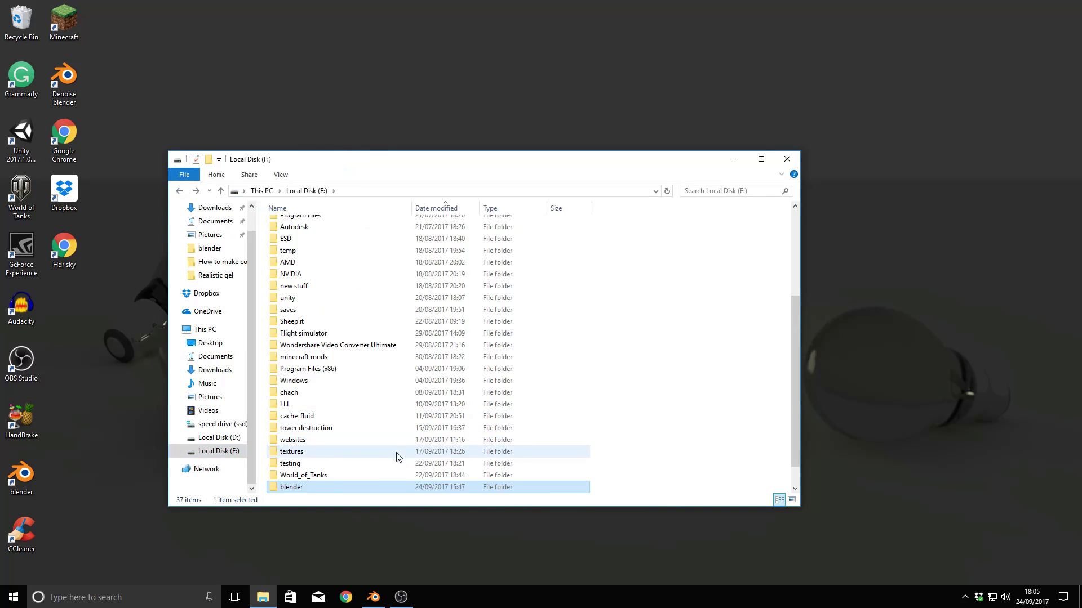
Open the inner blender-2.78a-windows64 folder inside blender 2.8 in the tower destruction folder.
double_click(373, 430)
double_click(359, 226)
double_click(379, 231)
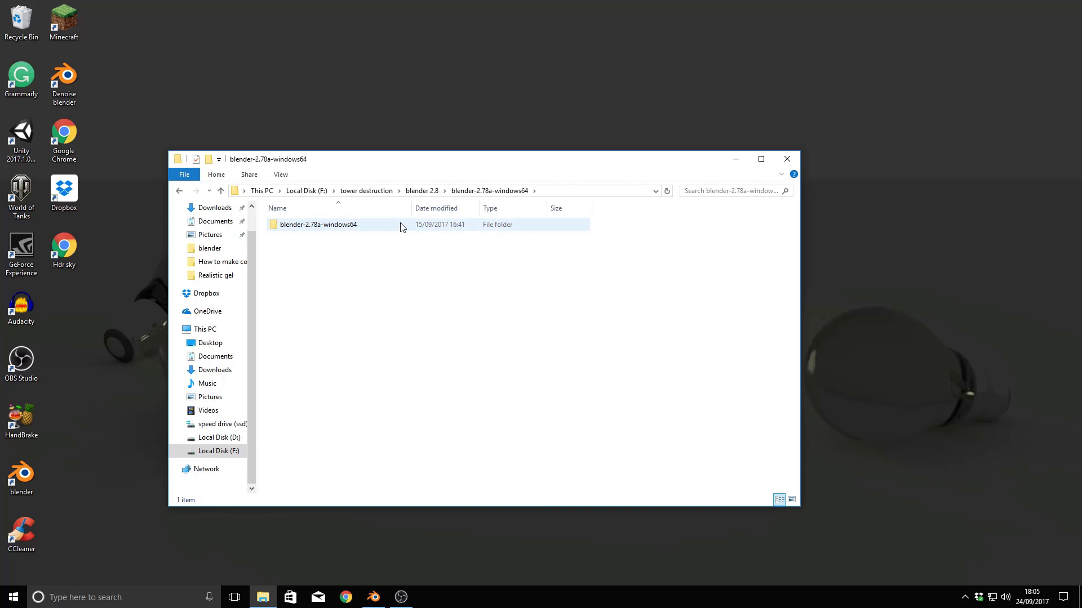
double_click(381, 231)
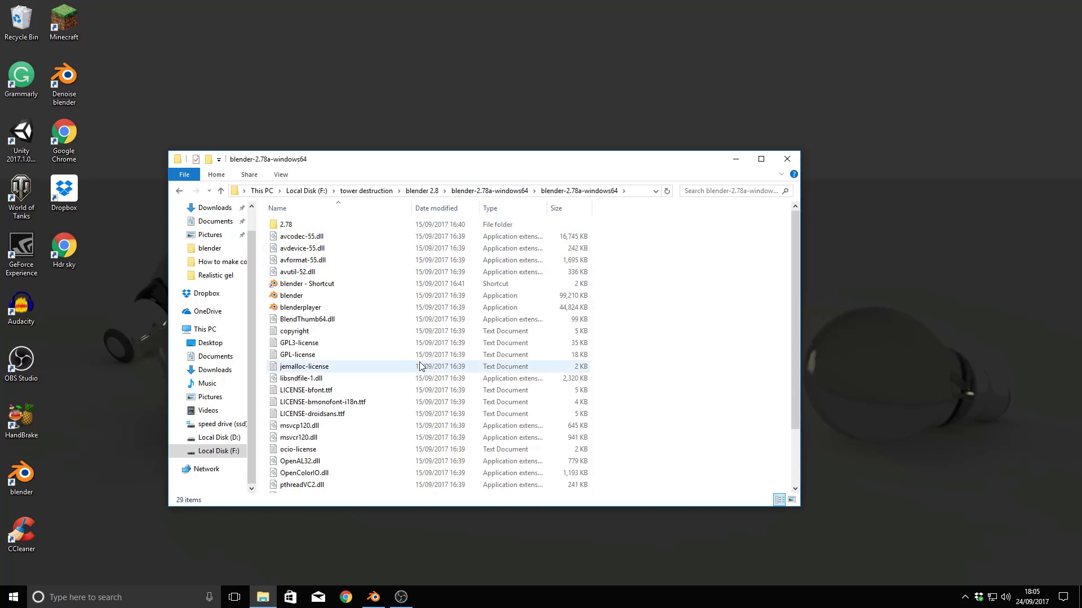
Launch the blender application from the 2.78a folder and minimize File Explorer.
drag(385, 159, 408, 136)
double_click(314, 272)
click(759, 136)
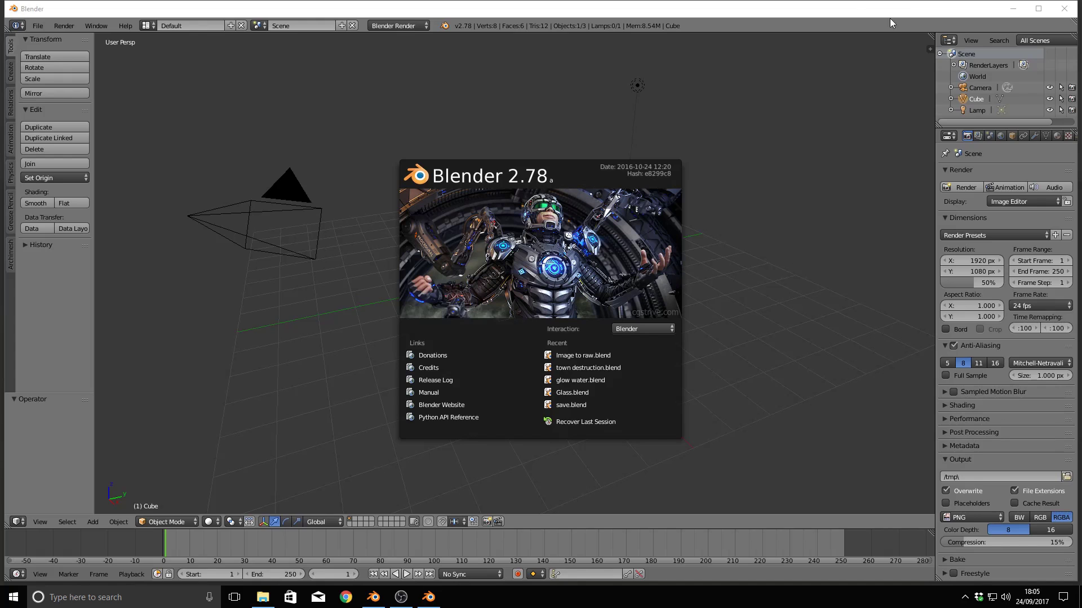
Maximize the new Blender 2.78 window and dismiss the splash screen.
double_click(867, 8)
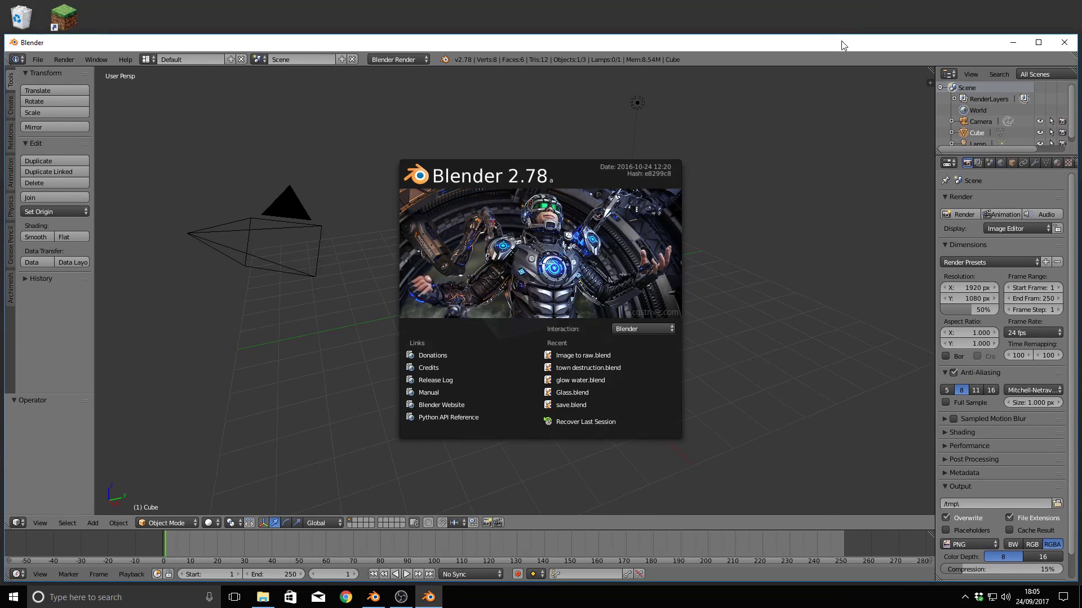
key(super+Left)
key(super+Up)
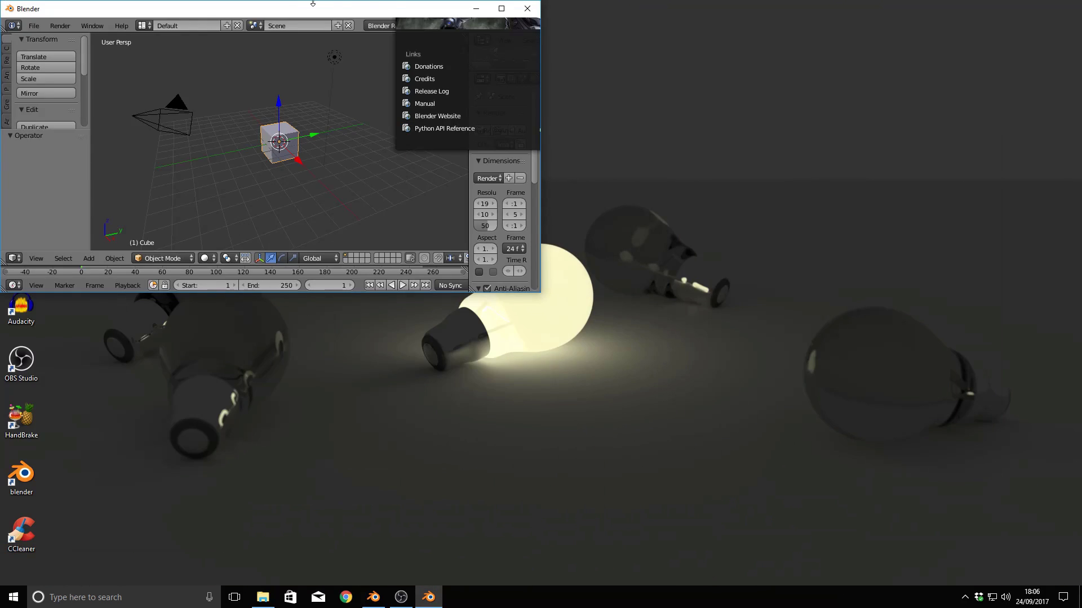
click(500, 9)
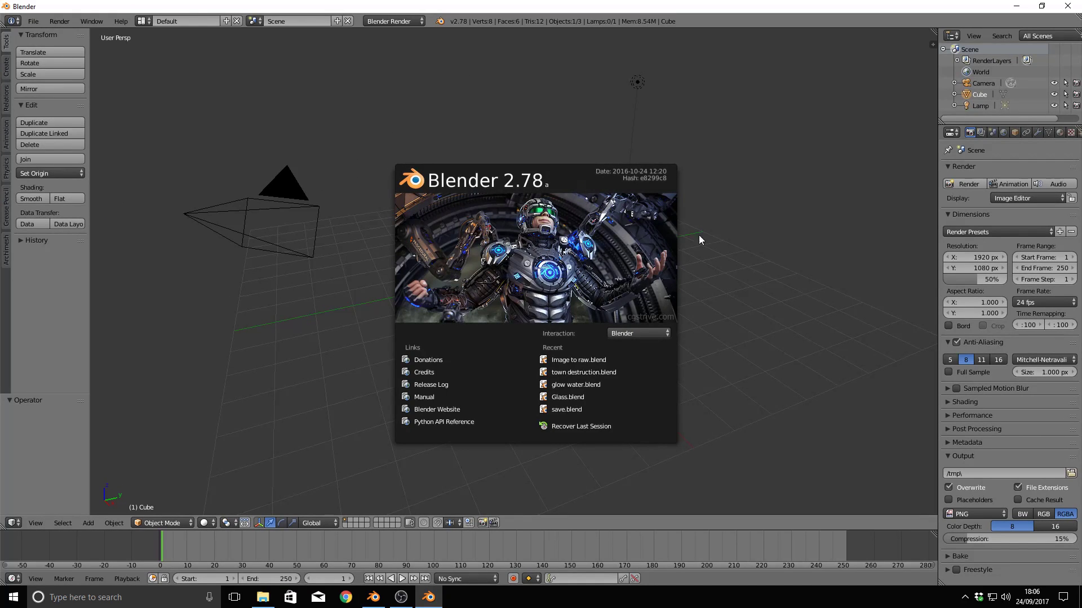
click(755, 295)
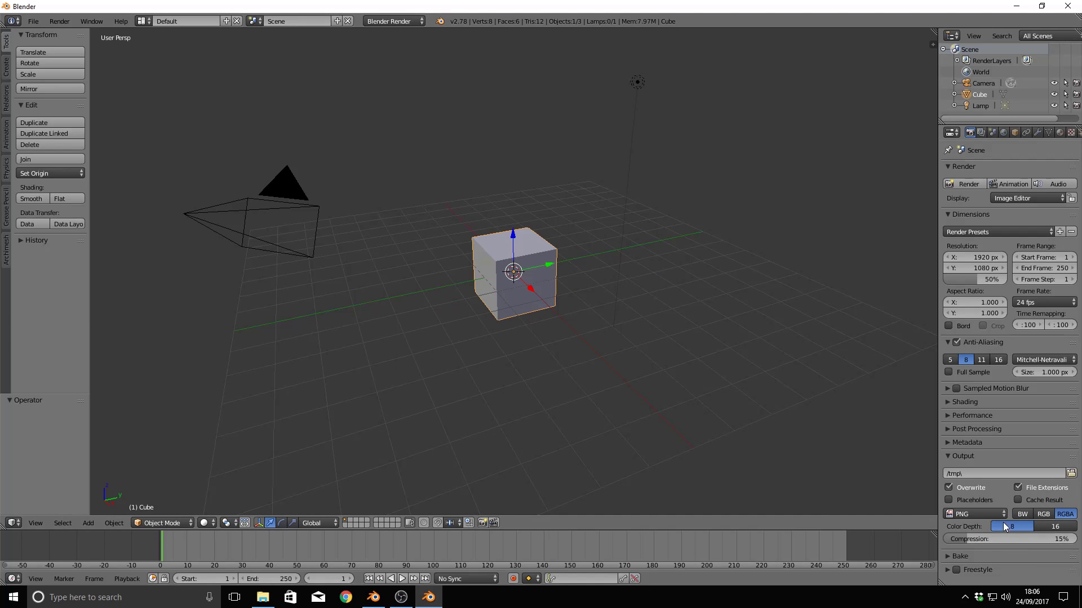
Set the render resolution to 1920 px wide at 100% scale and the anti-aliasing to 16 samples.
drag(977, 280, 1008, 279)
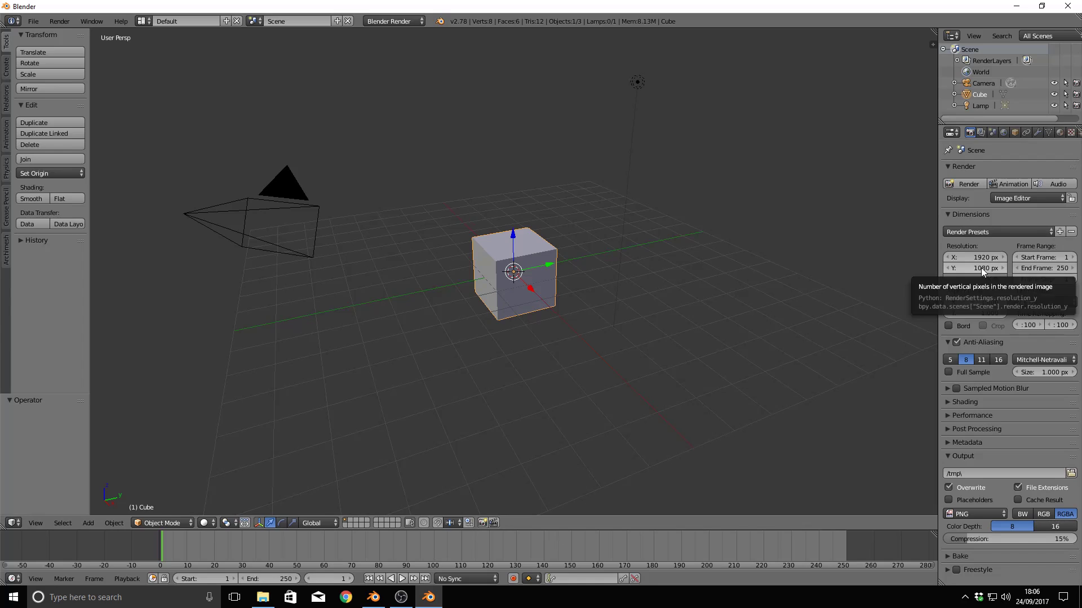
click(1000, 360)
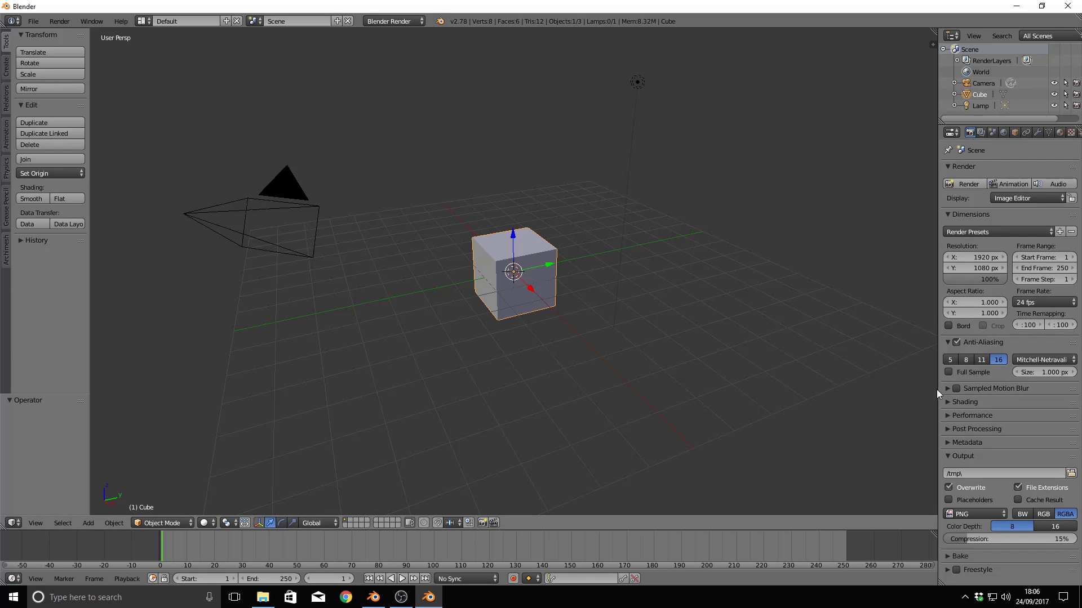
drag(977, 258, 1077, 257)
click(978, 257)
text(1920)
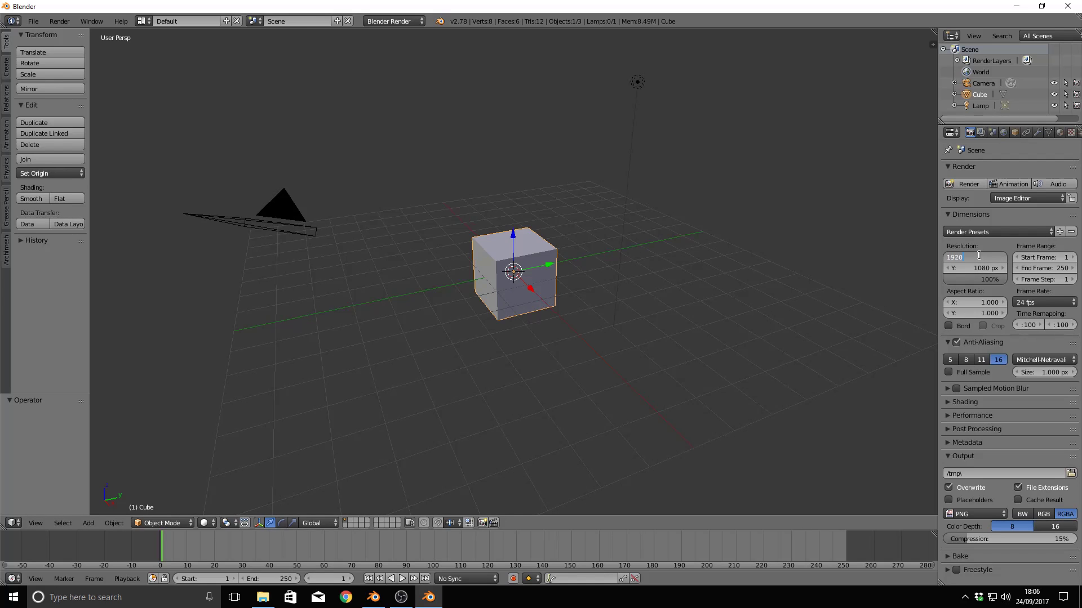
key(Return)
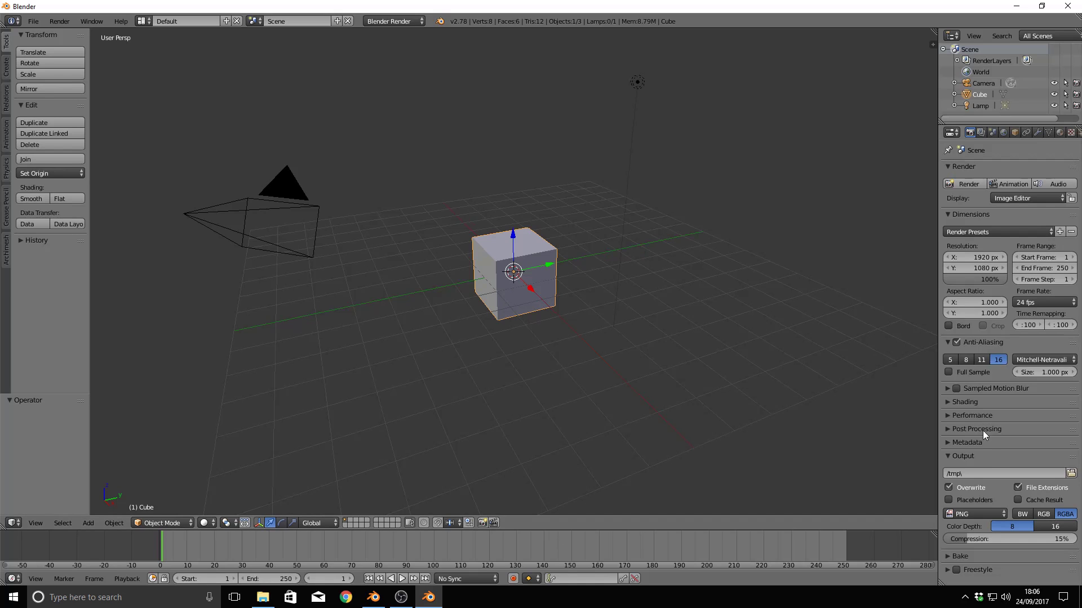
Set the render output file format to H.264.
click(990, 511)
click(987, 514)
click(990, 512)
click(980, 464)
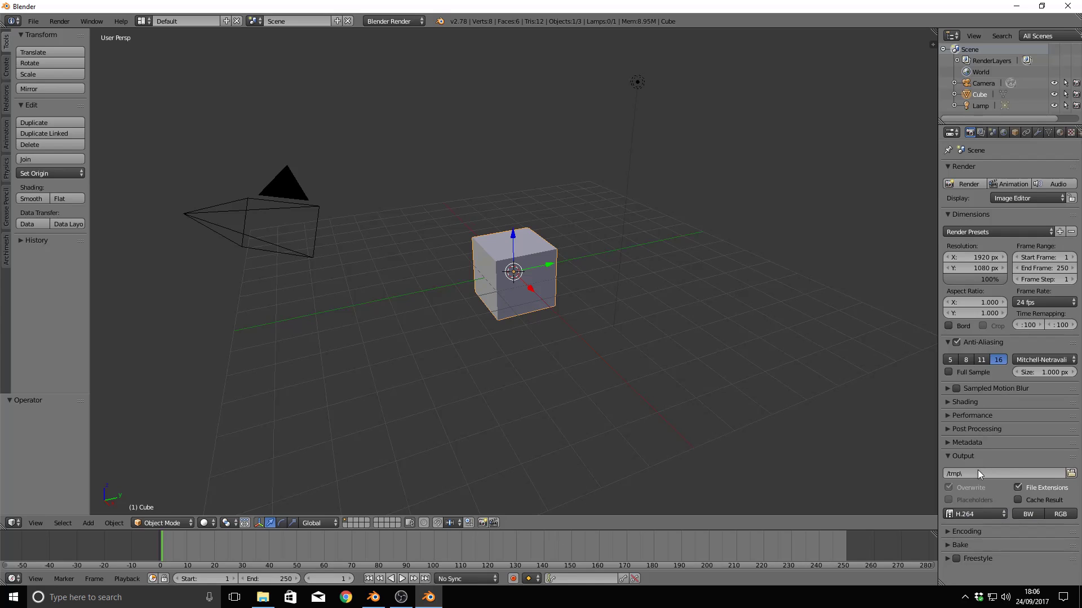
Set the encoding format to H.264 with lossless output and choose RGB as the output colour mode.
click(956, 532)
scroll(989, 535, down, 3)
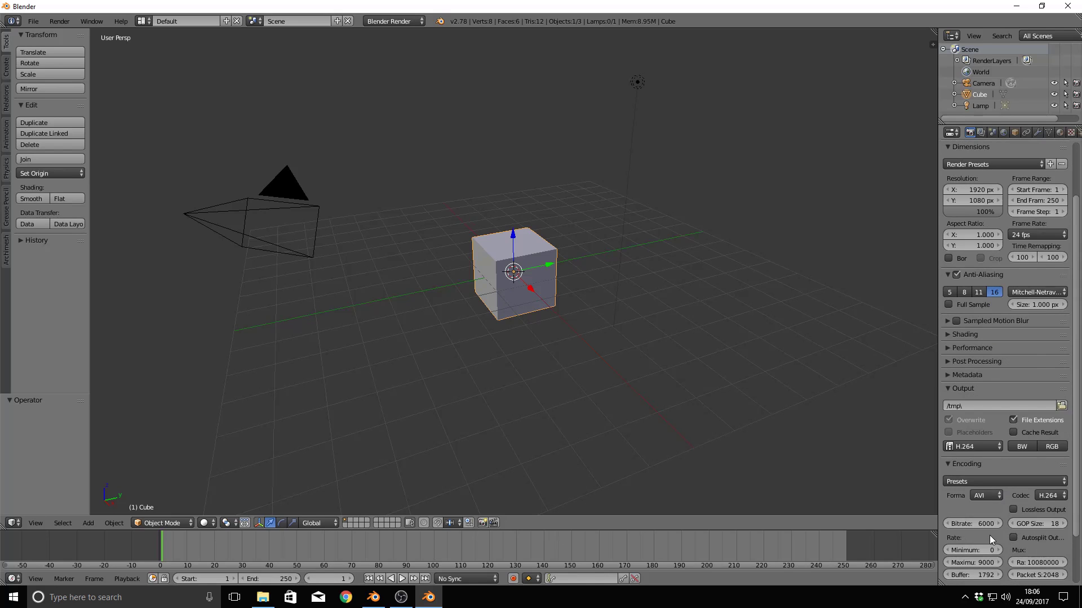
click(984, 495)
click(1003, 408)
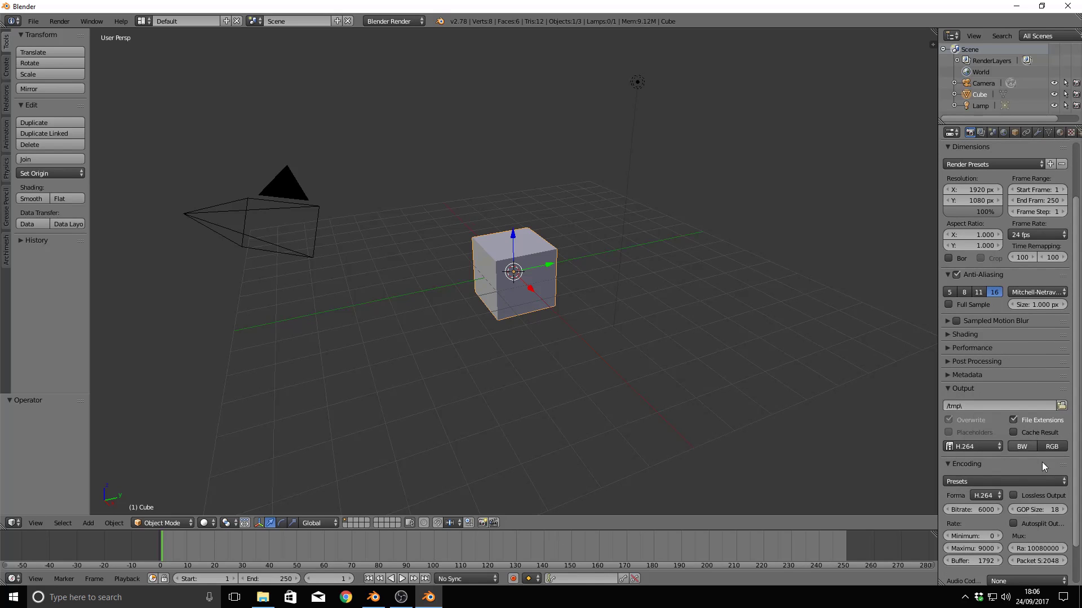
click(1018, 495)
click(951, 464)
click(1051, 446)
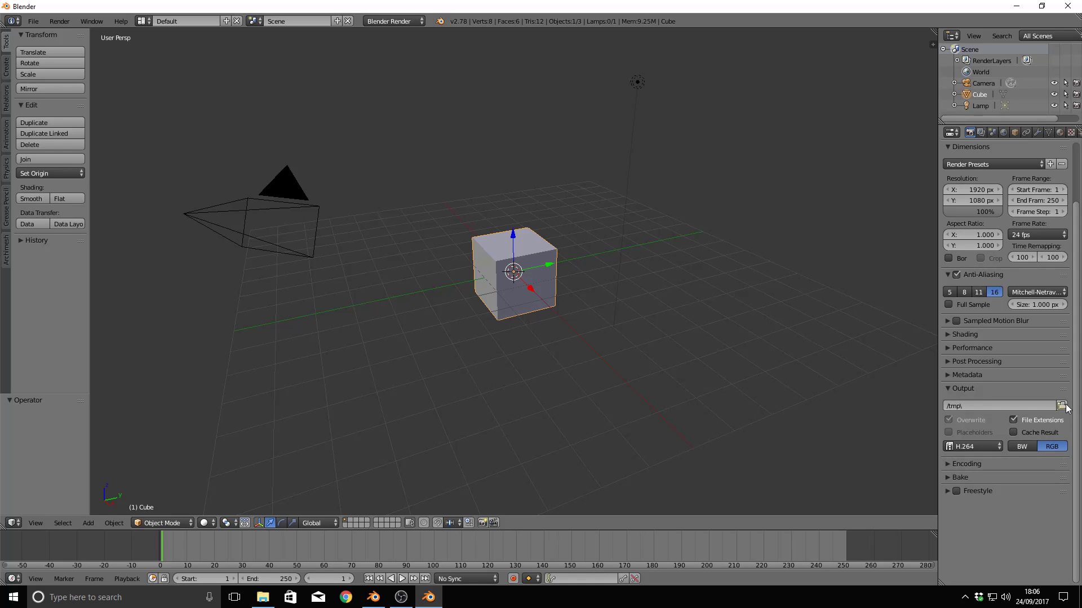
click(1061, 405)
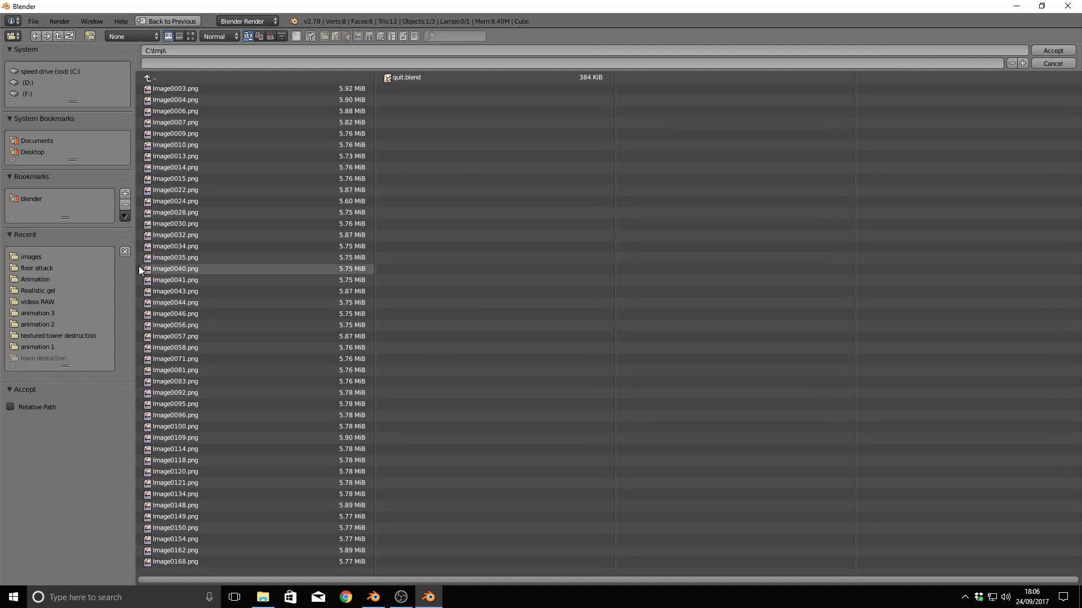
key(super+s)
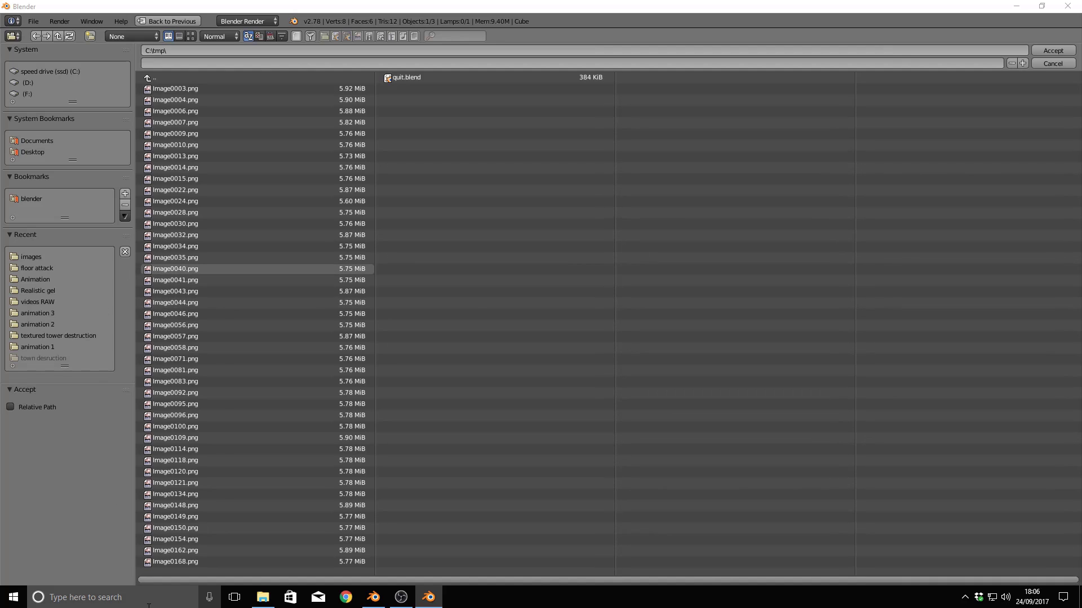
text(hi)
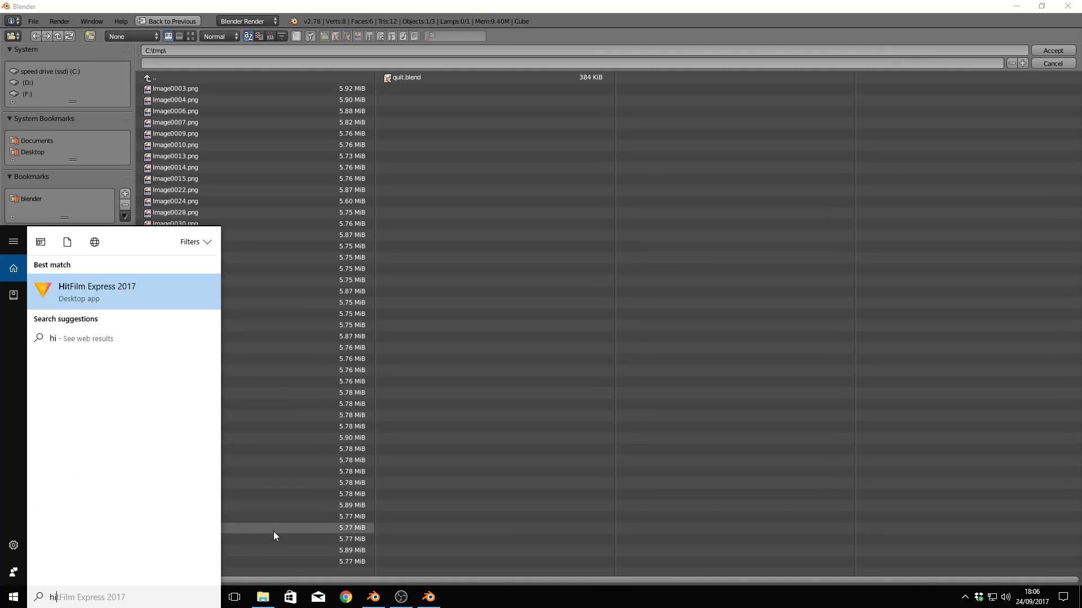
key(BackSpace)
key(BackSpace)
click(755, 267)
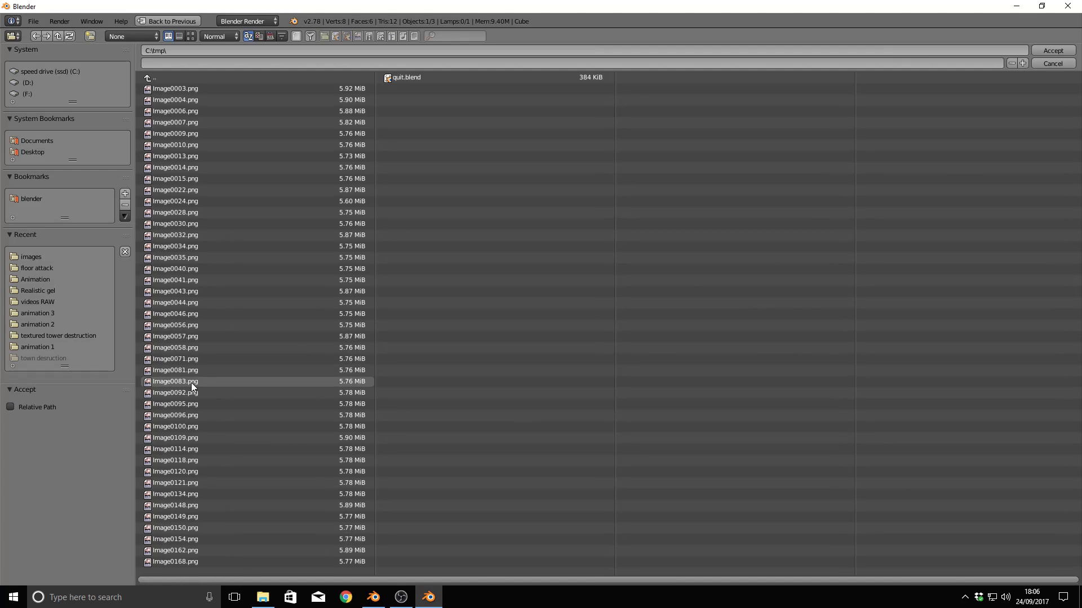
click(43, 336)
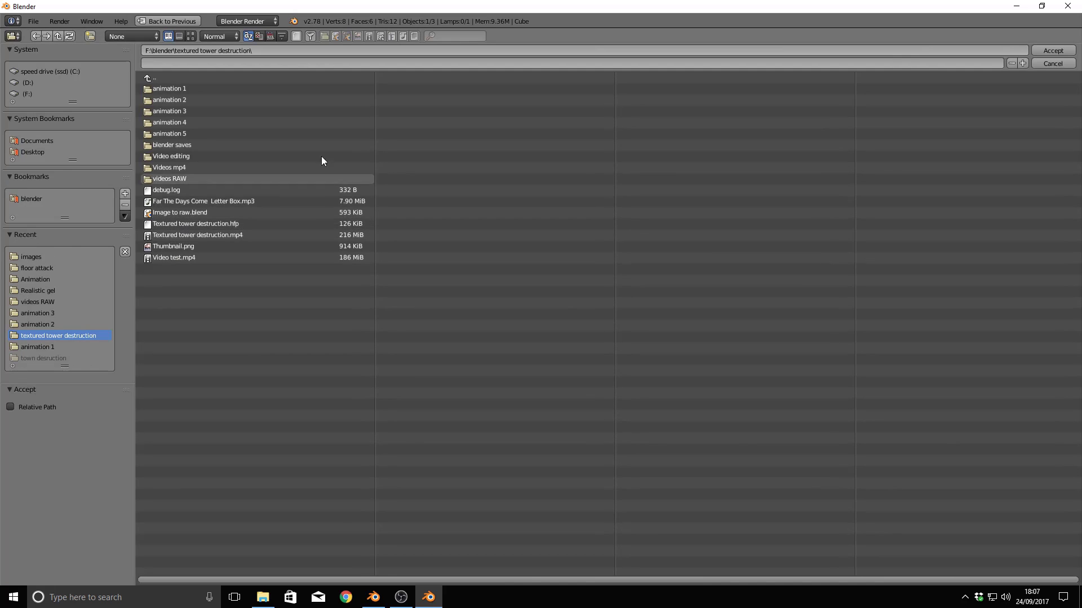
click(1048, 64)
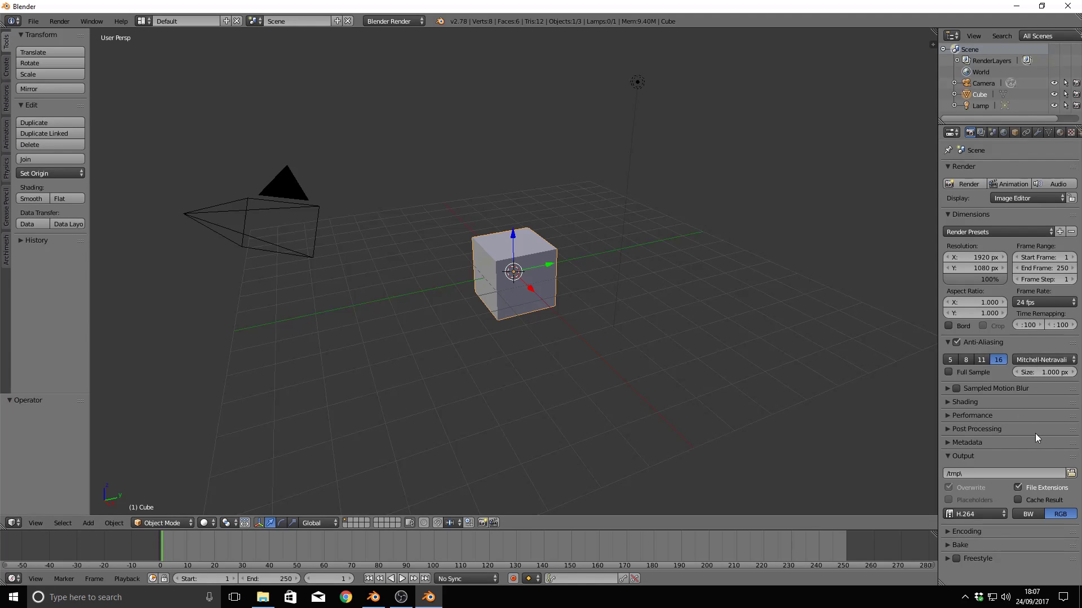
Set the render output path to the Desktop folder with the file name Animation.
click(1071, 473)
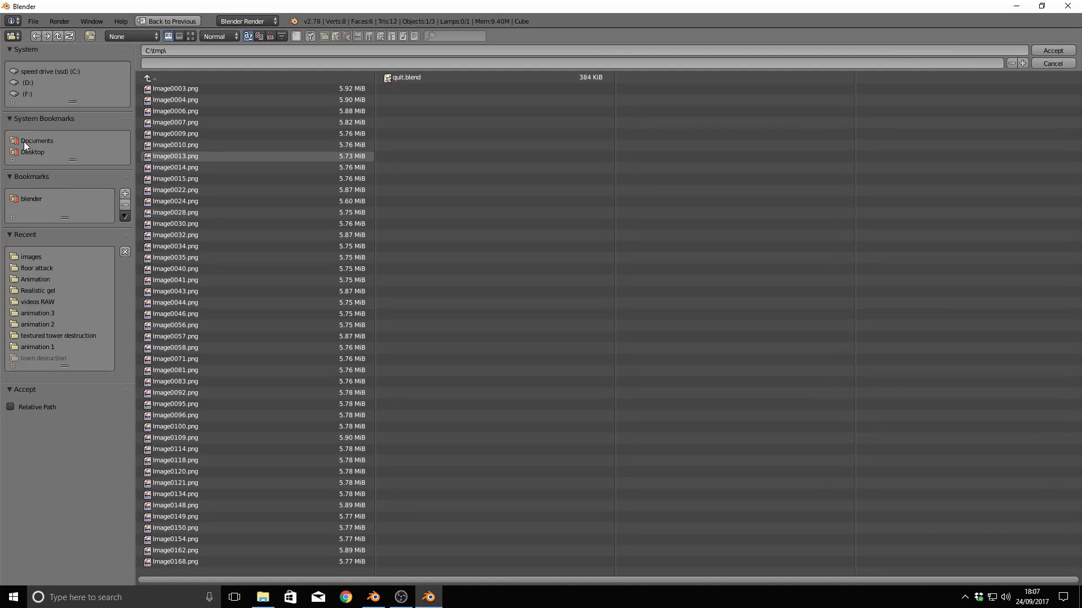
click(35, 152)
click(249, 60)
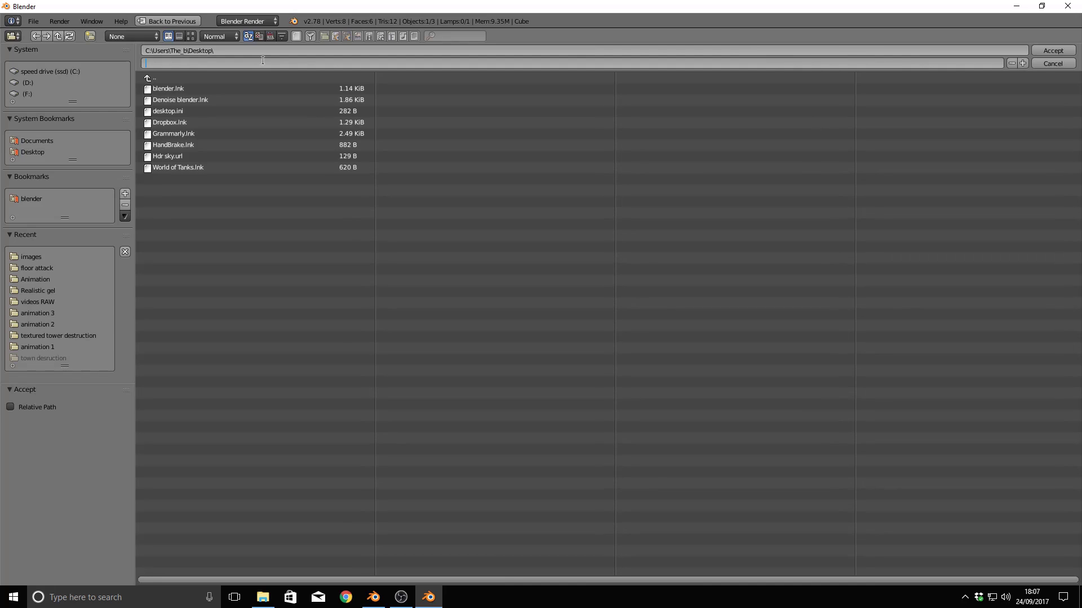
text(Animation)
key(Return)
click(1043, 51)
middle_drag(679, 350, 627, 355)
middle_drag(800, 430, 693, 423)
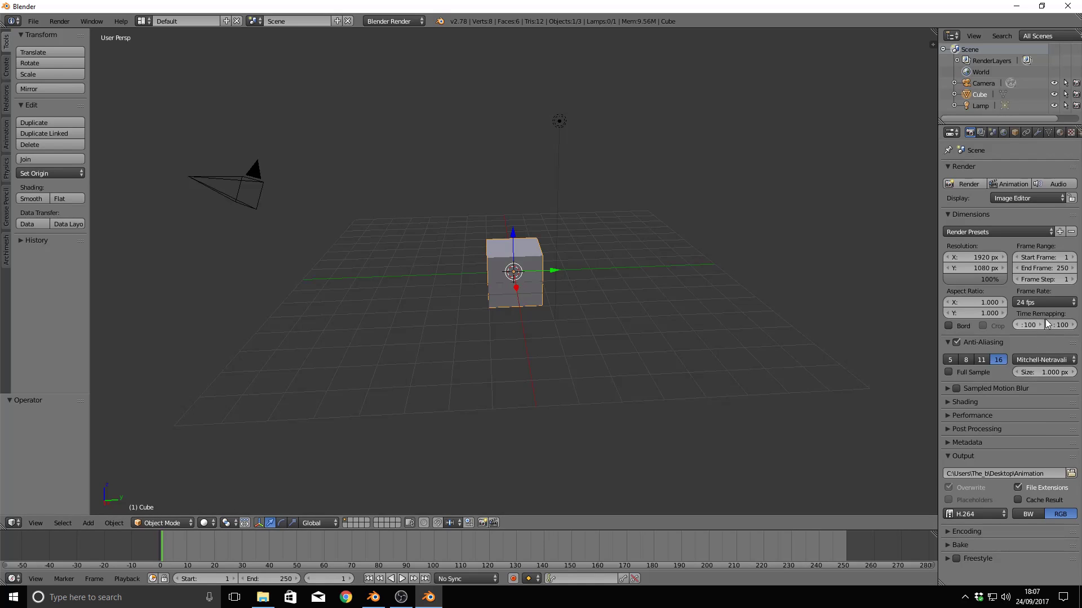
Switch the main 3D viewport area to the Video Sequence Editor.
click(1060, 304)
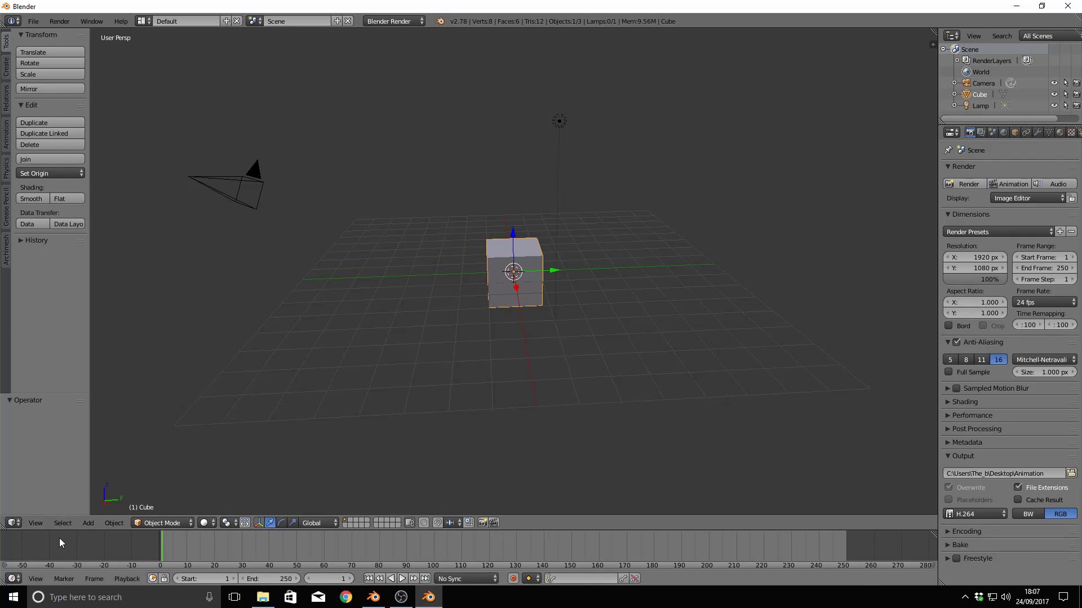
click(13, 522)
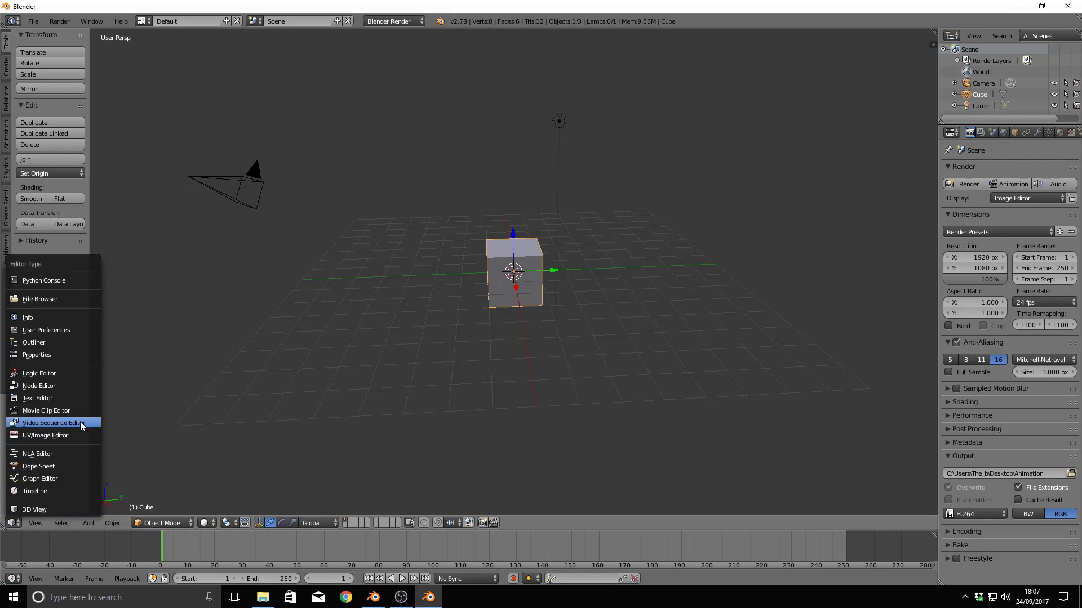
click(10, 526)
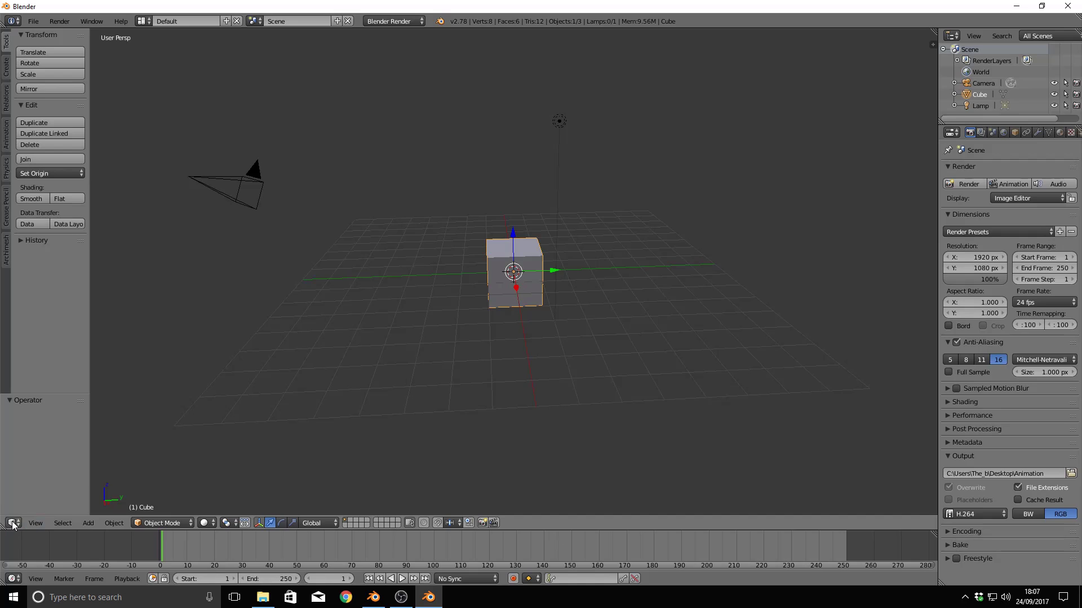
click(10, 524)
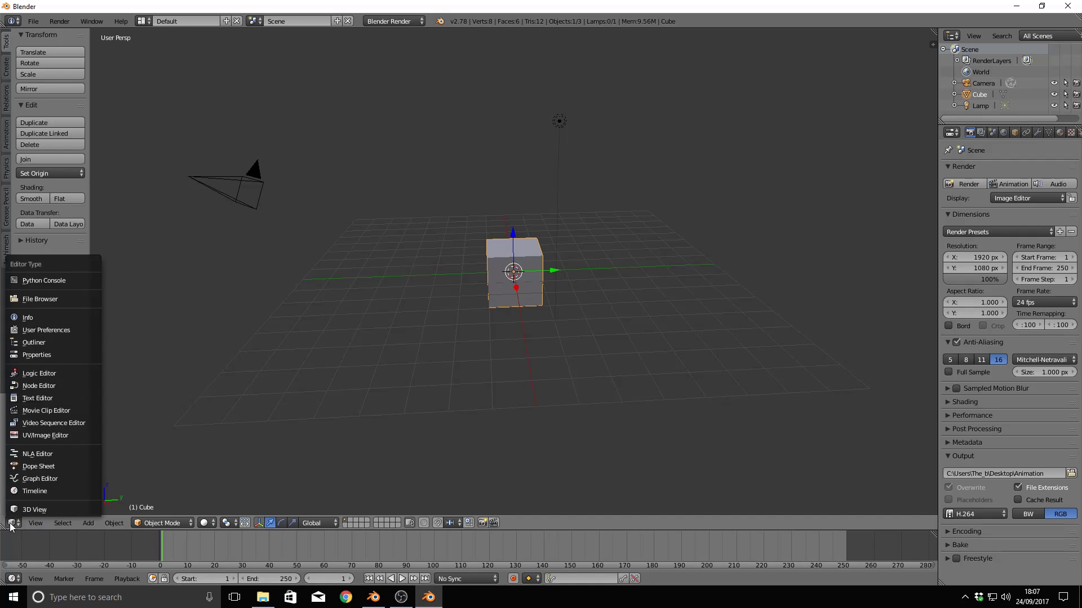
click(92, 423)
scroll(248, 408, down, 3)
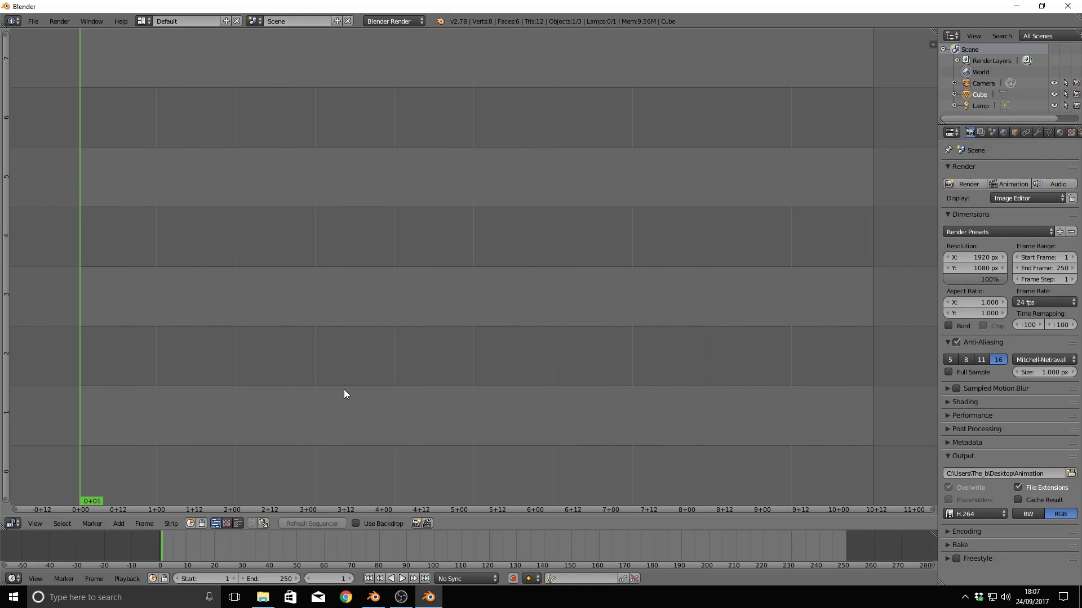
scroll(622, 403, up, 3)
scroll(634, 425, up, 2)
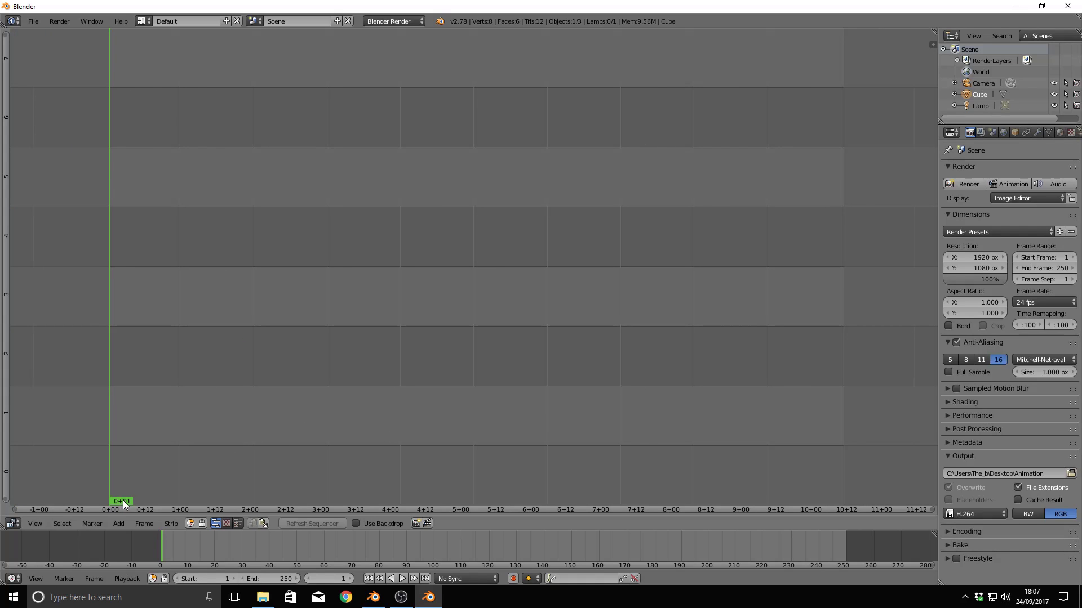
Play back the empty sequence and return the playhead to its first frame.
click(183, 449)
key(alt+a)
drag(449, 381, 110, 427)
key(alt+a)
scroll(420, 458, down, 2)
scroll(409, 456, up, 2)
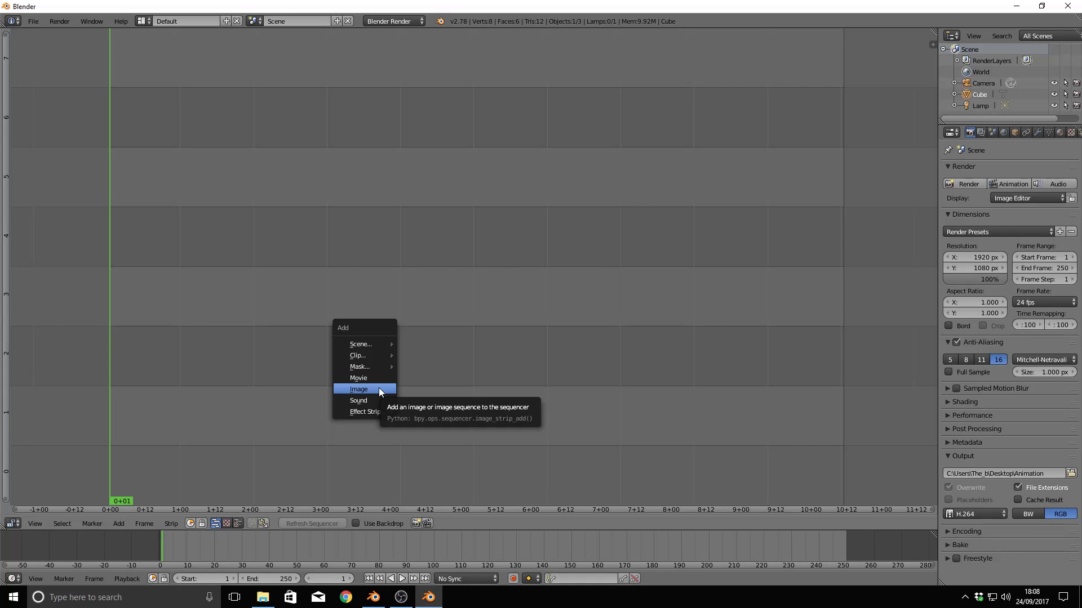
Start adding an image strip to the sequencer and open the images folder inside floor attack.
click(379, 392)
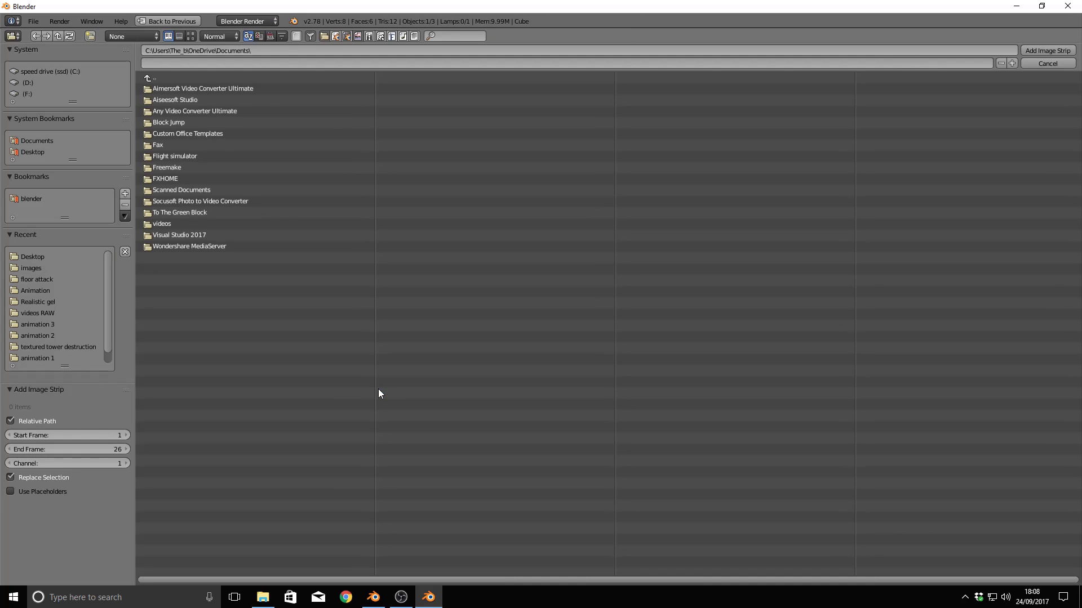
click(35, 279)
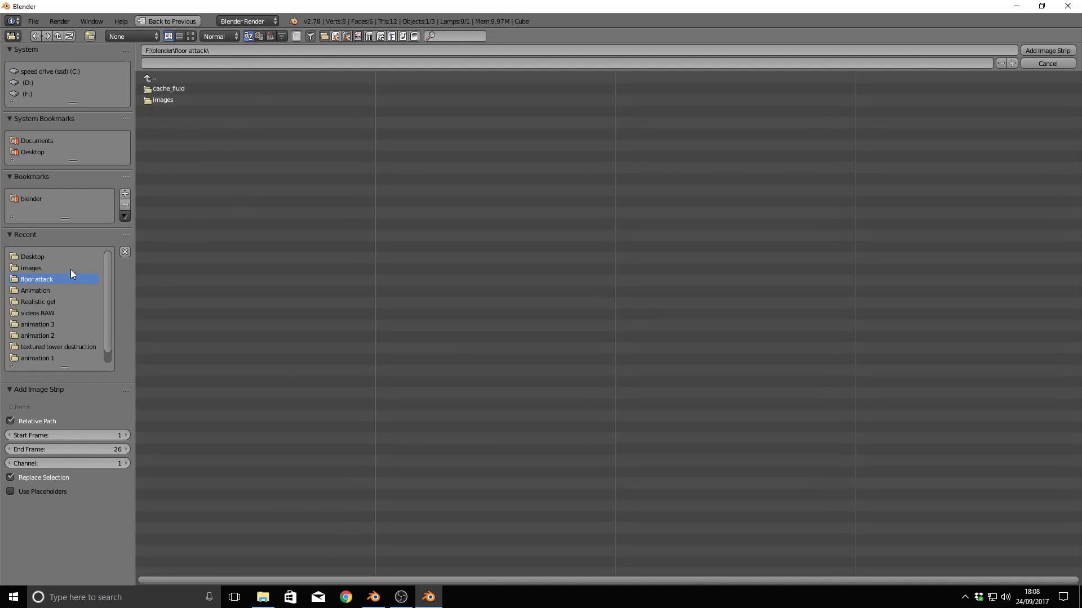
click(214, 100)
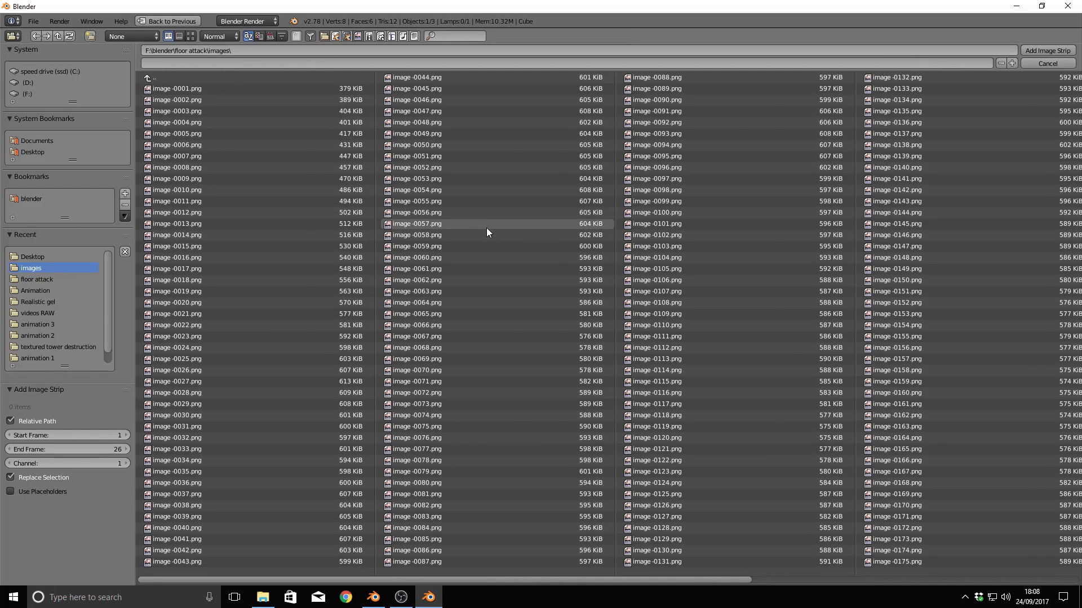
Look through the rendered image sequence in the folder to find the number of its last file.
scroll(452, 475, down, 4)
scroll(475, 441, up, 3)
scroll(474, 440, down, 3)
scroll(474, 441, up, 3)
scroll(472, 443, down, 7)
scroll(470, 445, up, 4)
scroll(470, 448, up, 5)
drag(227, 579, 633, 574)
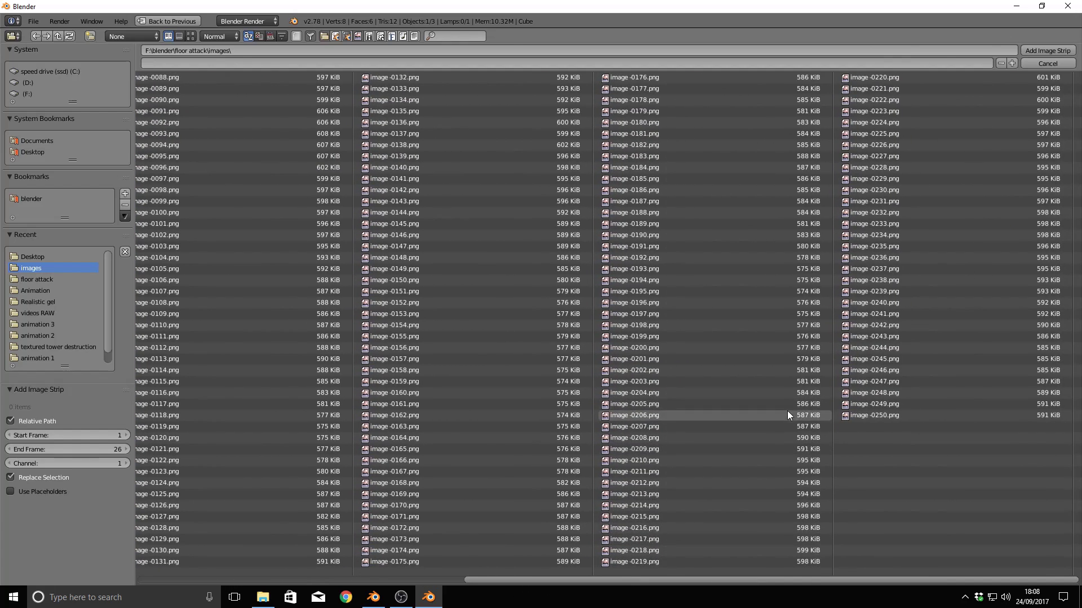
click(912, 418)
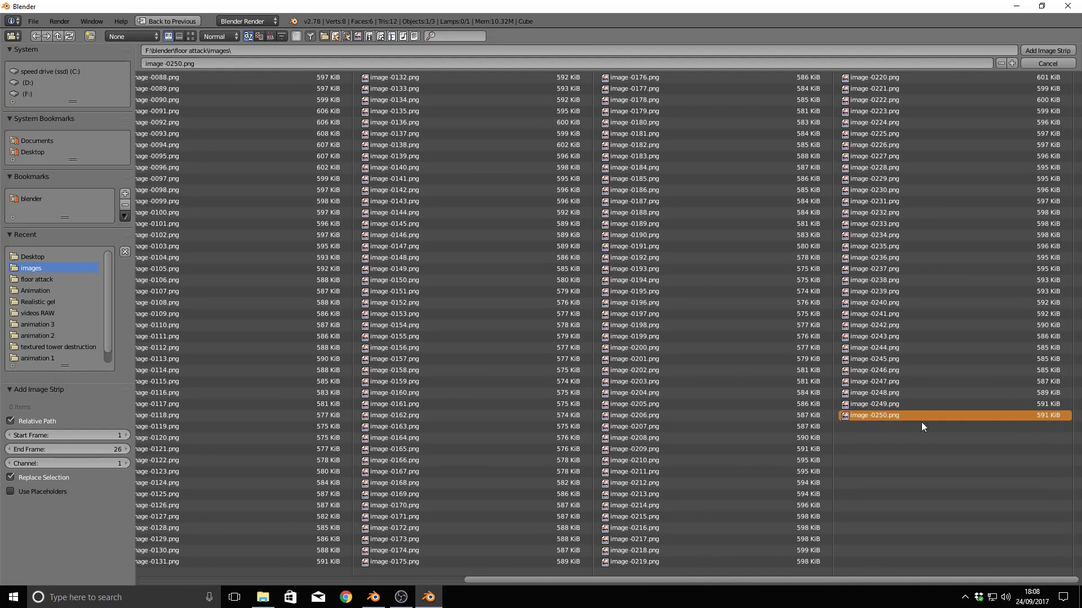
scroll(710, 580, up, 4)
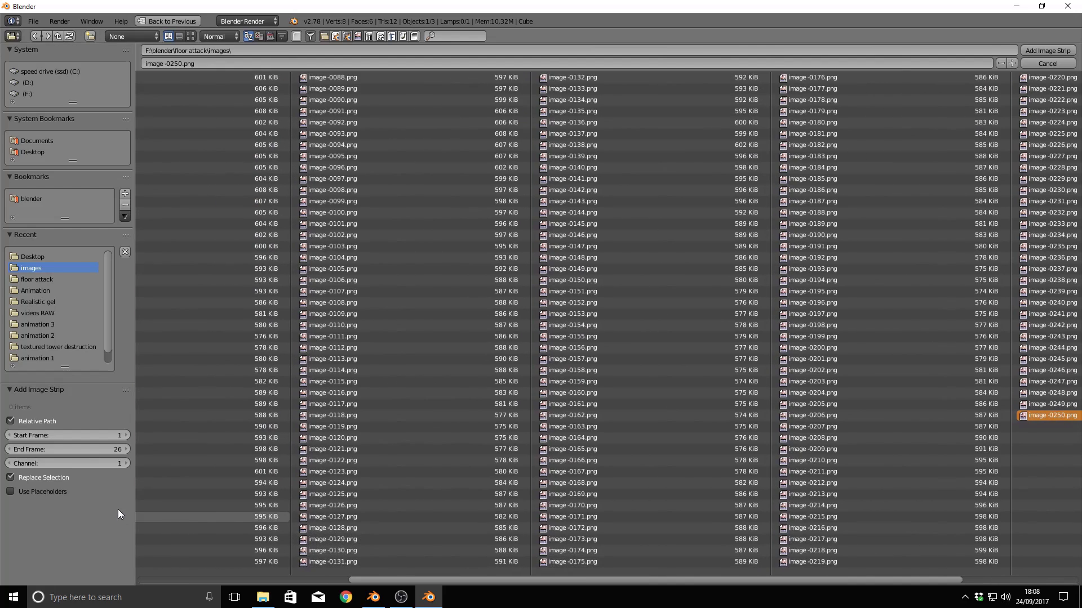
Set the image strip's end frame to 250.
click(74, 450)
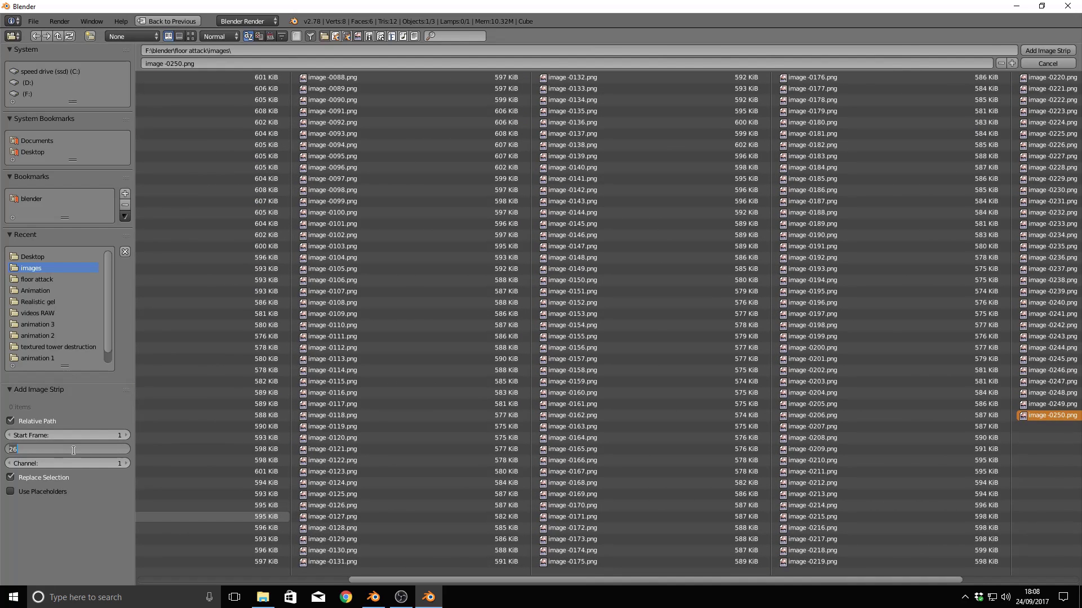
key(BackSpace)
text(250)
key(Return)
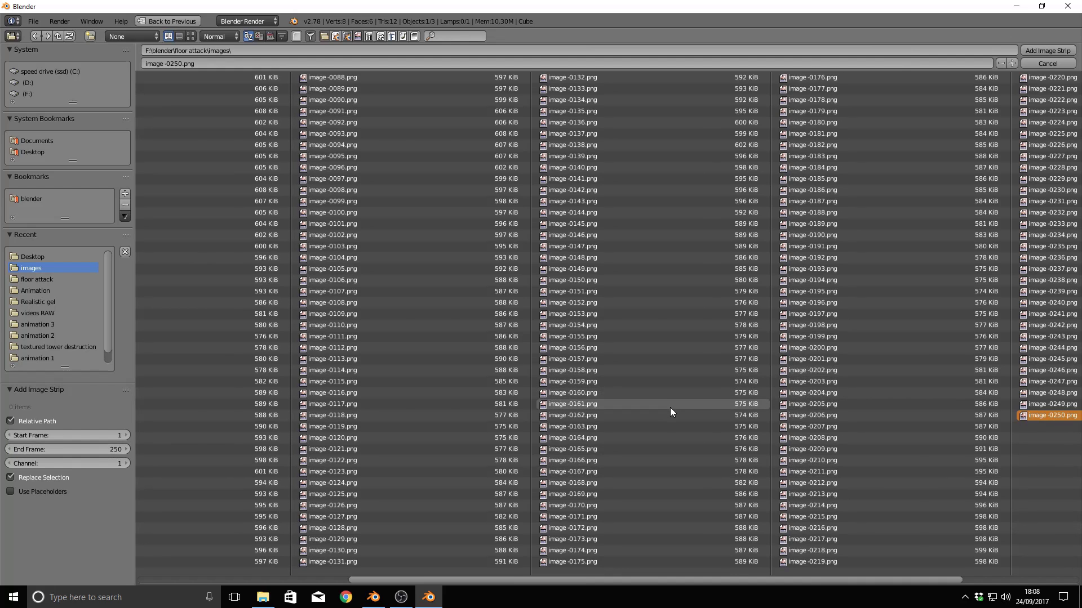
Select all the PNG files in the images folder.
scroll(671, 408, down, 2)
scroll(671, 415, up, 2)
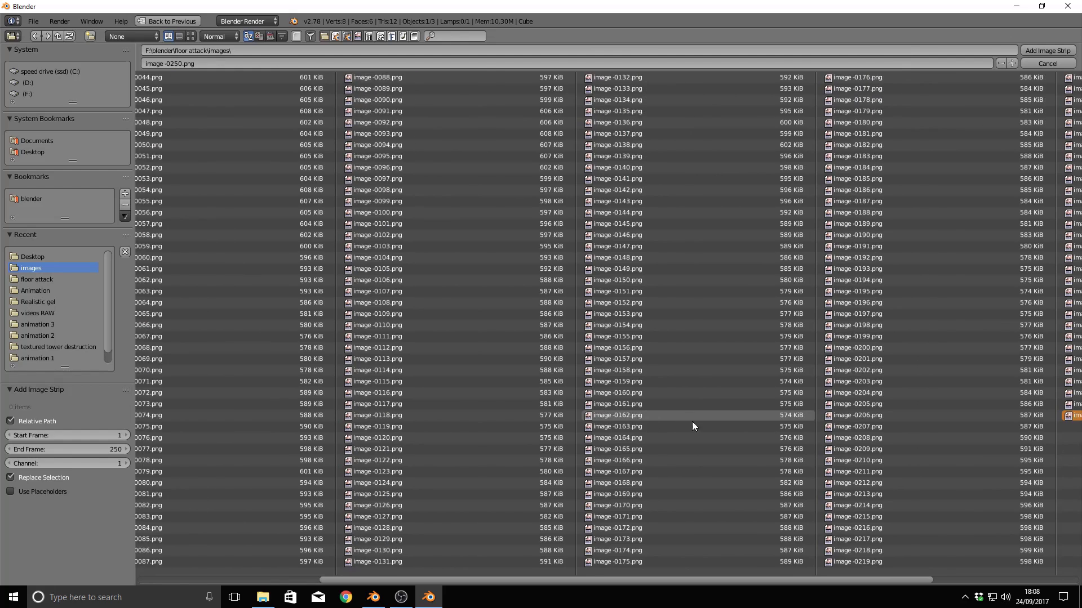
scroll(959, 478, down, 2)
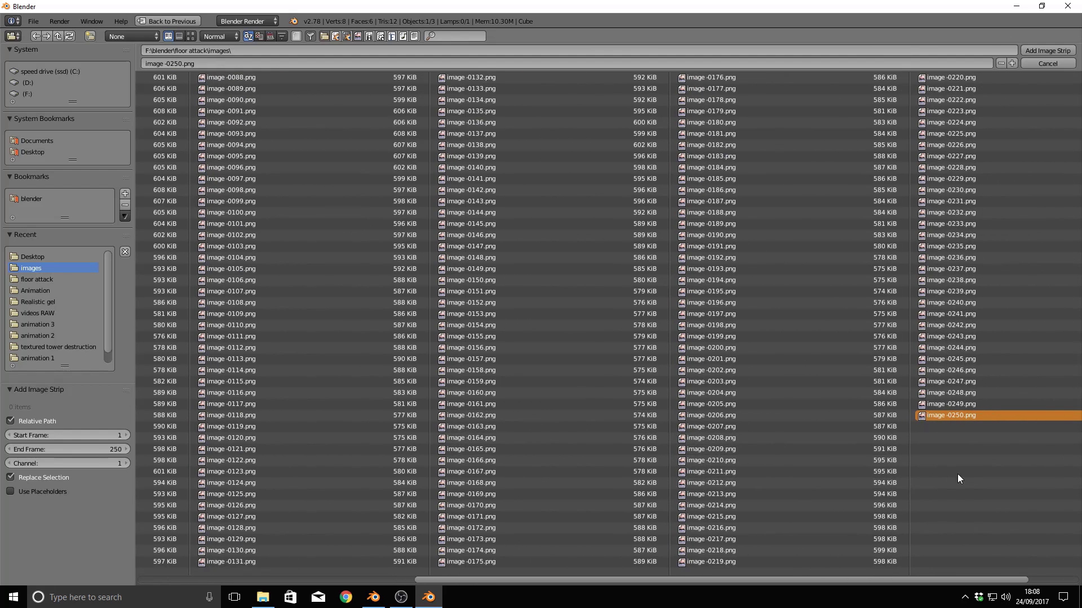
click(988, 451)
scroll(732, 411, down, 2)
drag(655, 586, 360, 545)
key(a)
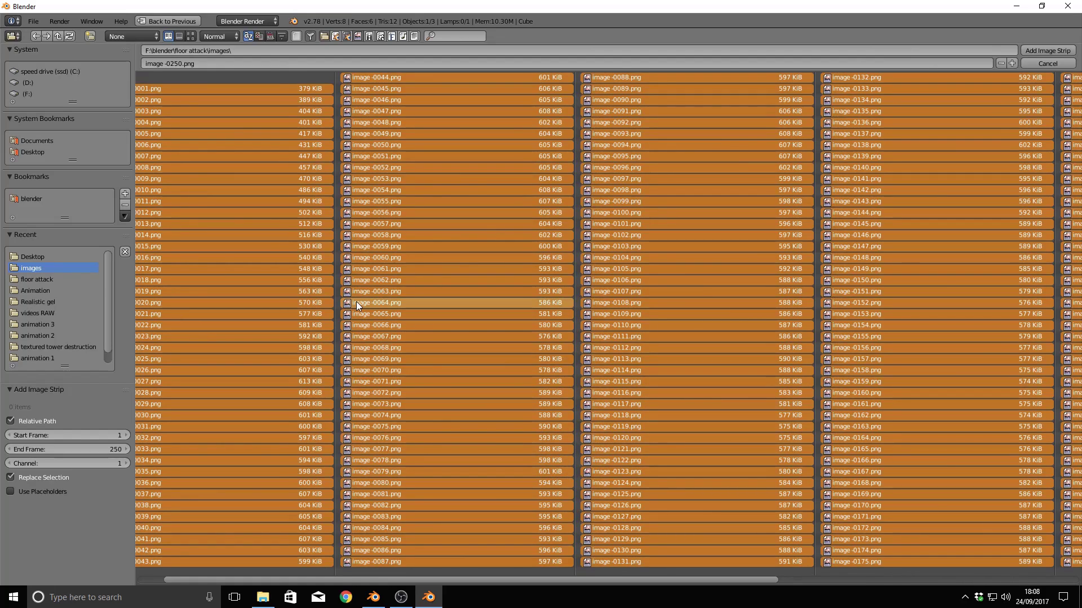
Check the selection from image-0001.png to image-0250.png and add it to the sequencer as an image strip.
drag(451, 580, 407, 578)
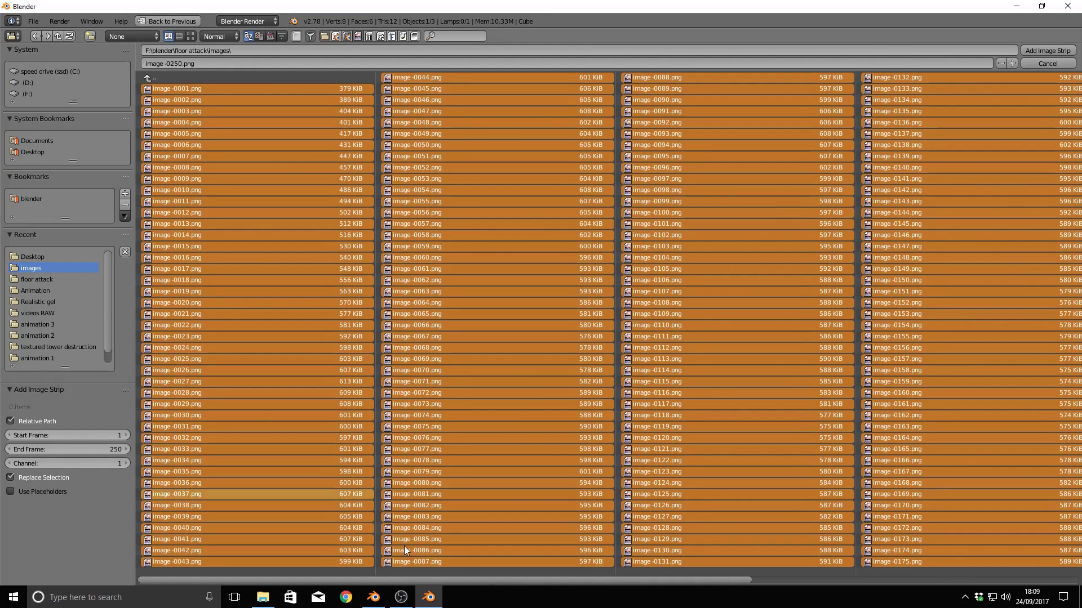
drag(584, 583, 913, 591)
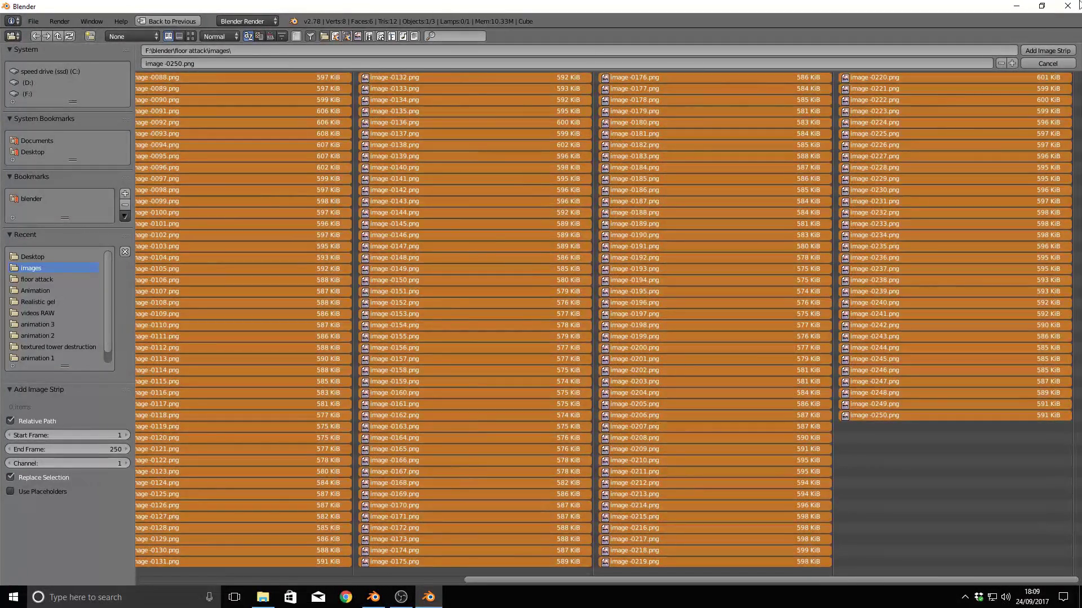
click(1063, 55)
scroll(404, 389, down, 2)
scroll(398, 386, up, 2)
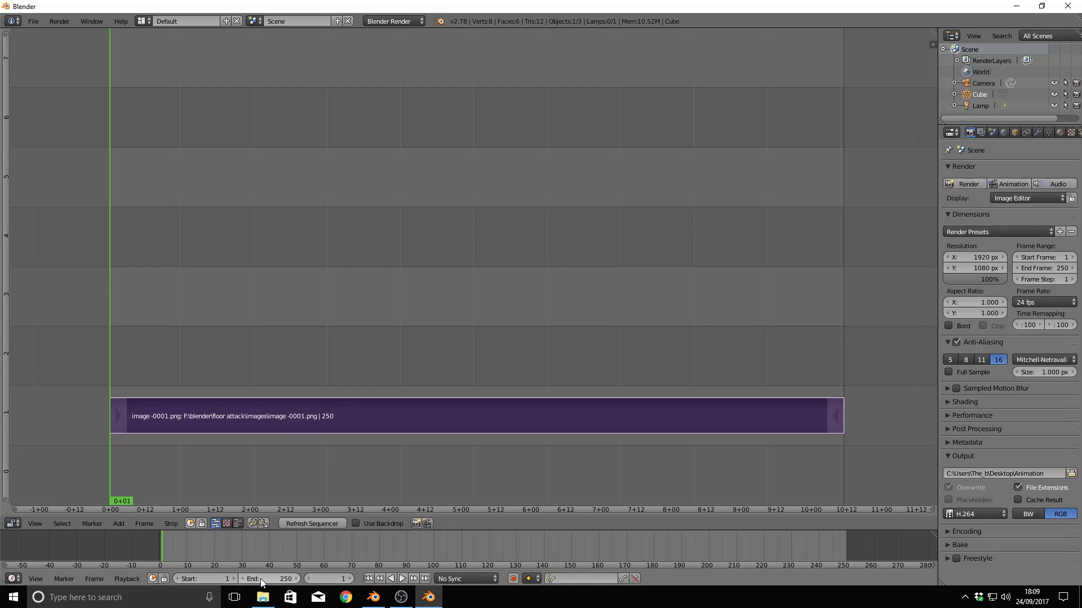
Set the timeline's end frame to 90.
key(BackSpace)
text(90)
key(Return)
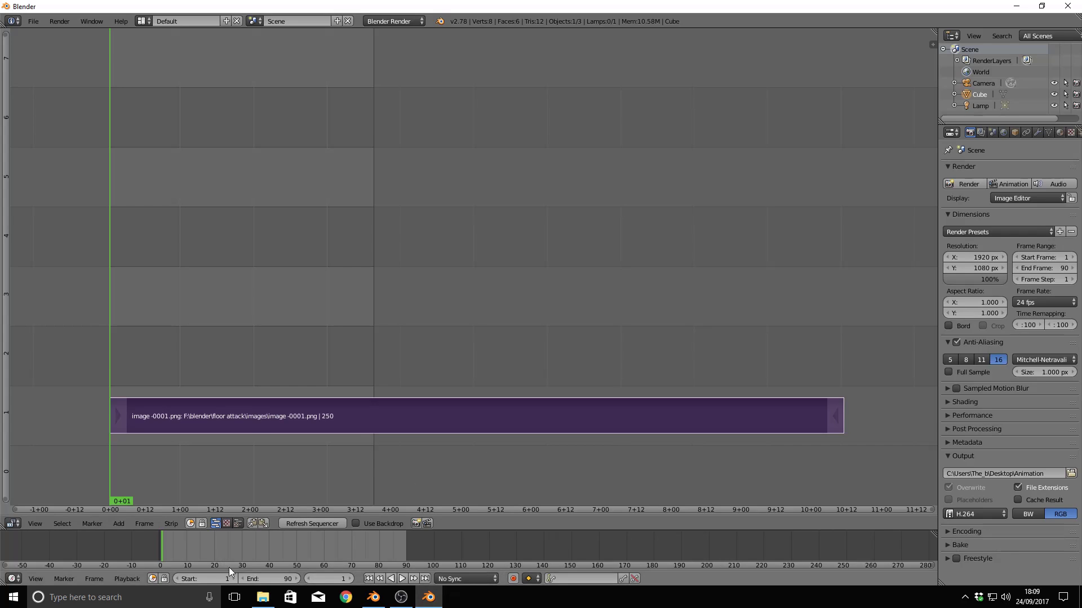
Set the timeline's end frame to 250 to match the length of the image strip.
click(283, 575)
key(BackSpace)
key(Return)
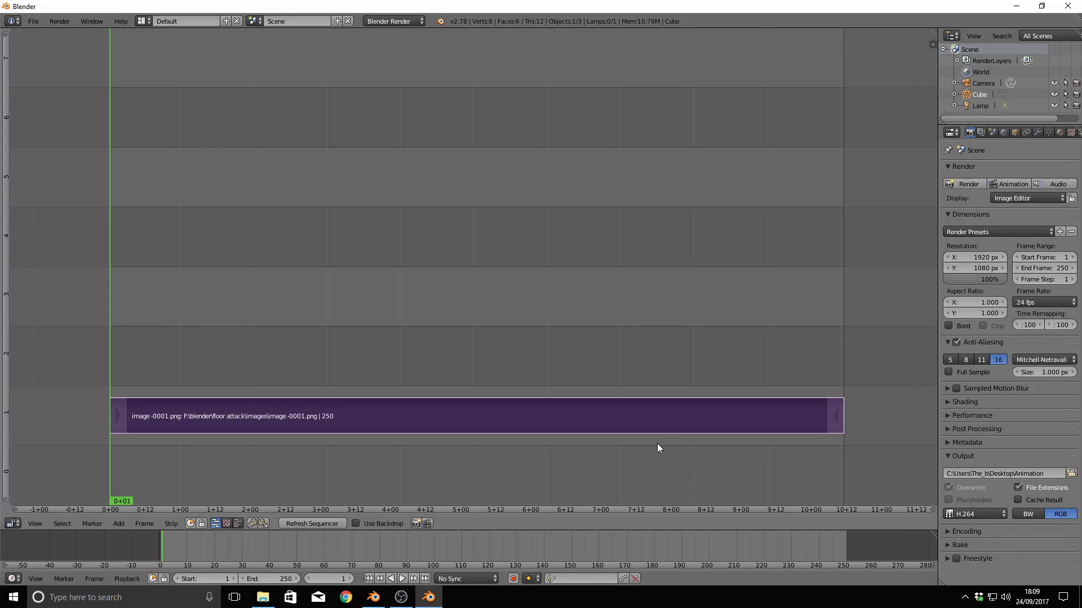
Switch the sequencer area back to the 3D View.
scroll(697, 431, down, 3)
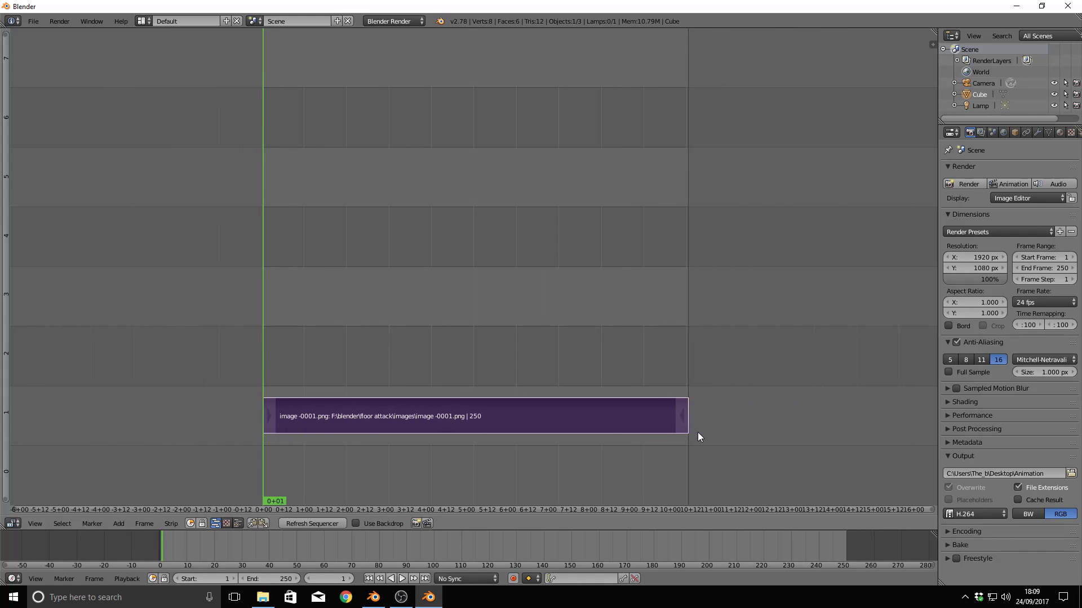
scroll(698, 431, up, 2)
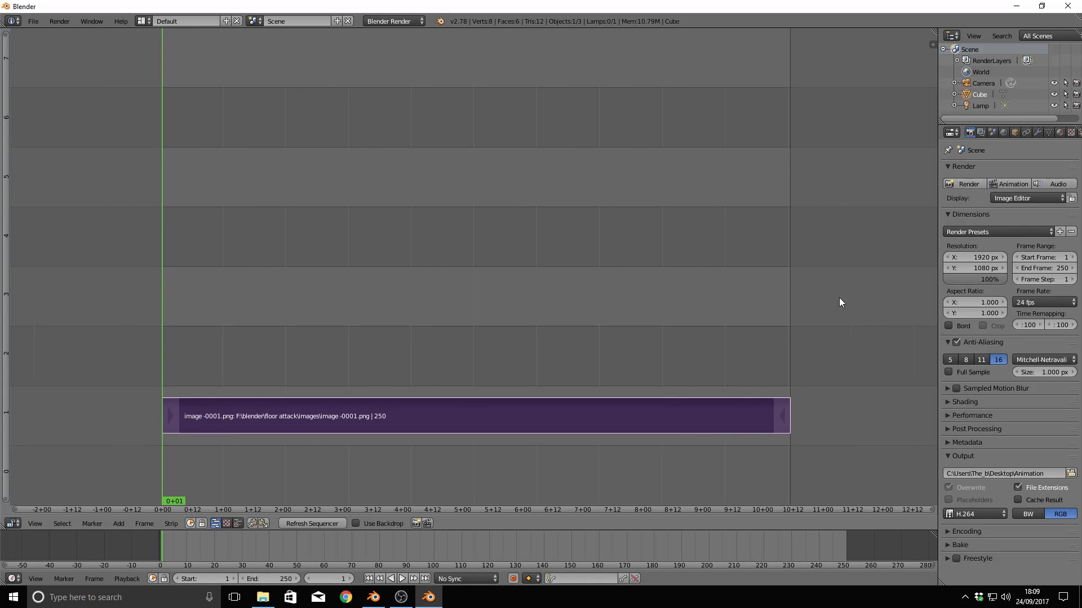
click(13, 523)
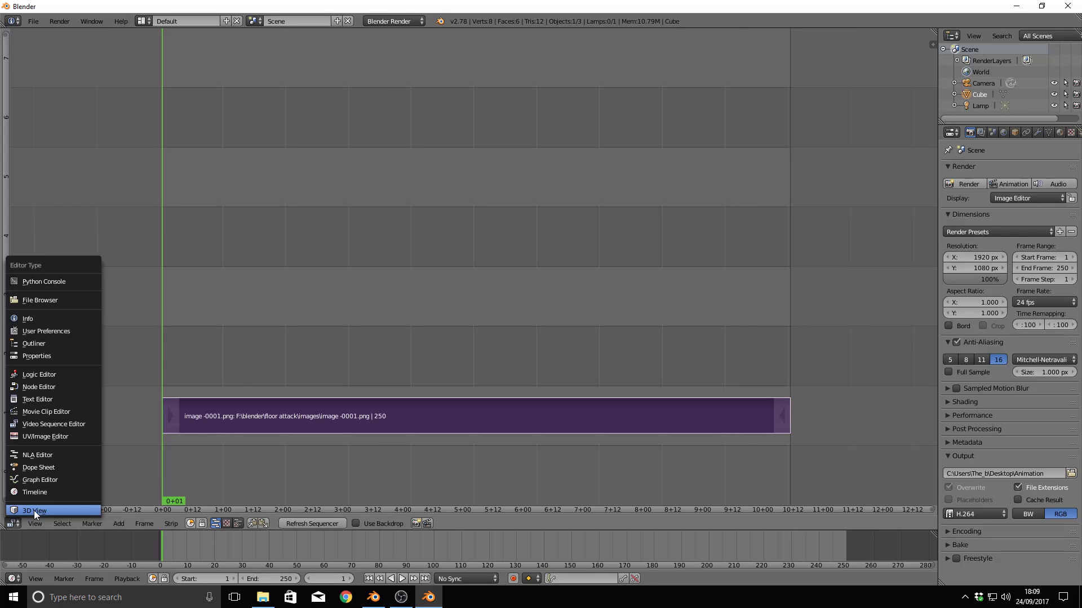
click(34, 511)
scroll(487, 497, down, 4)
scroll(499, 483, up, 2)
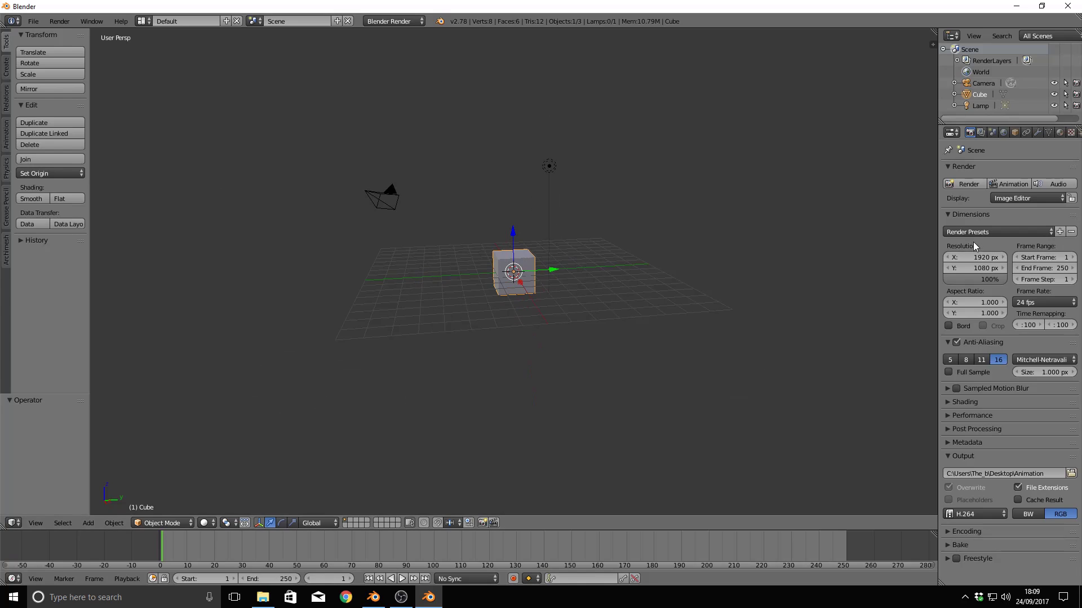
Play the animation briefly, stop it at frame 70, and render that frame as a still to inspect.
click(341, 540)
key(alt+a)
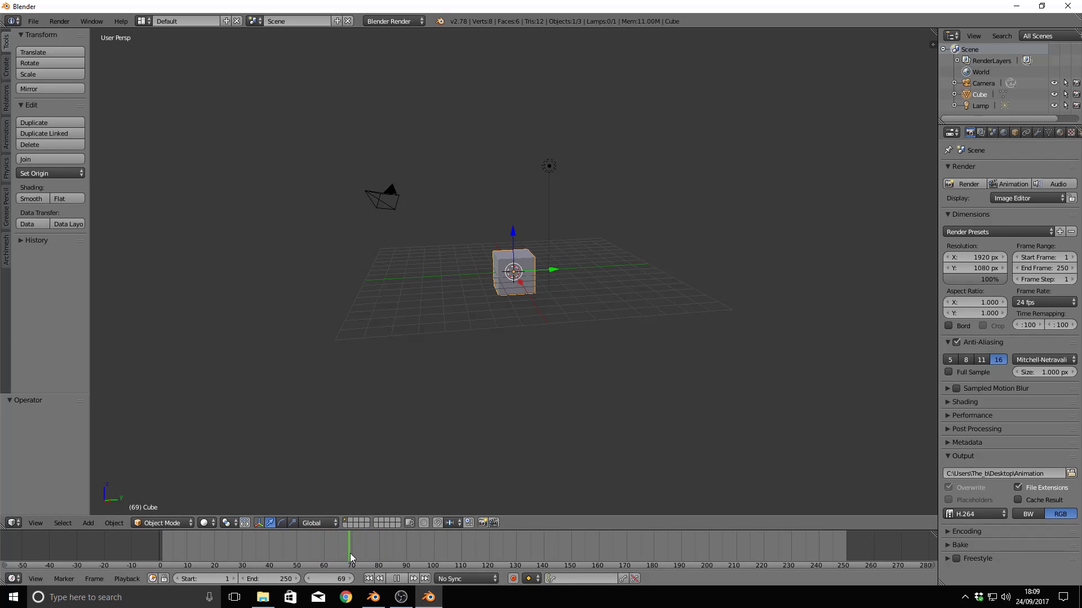
key(alt+a)
click(977, 182)
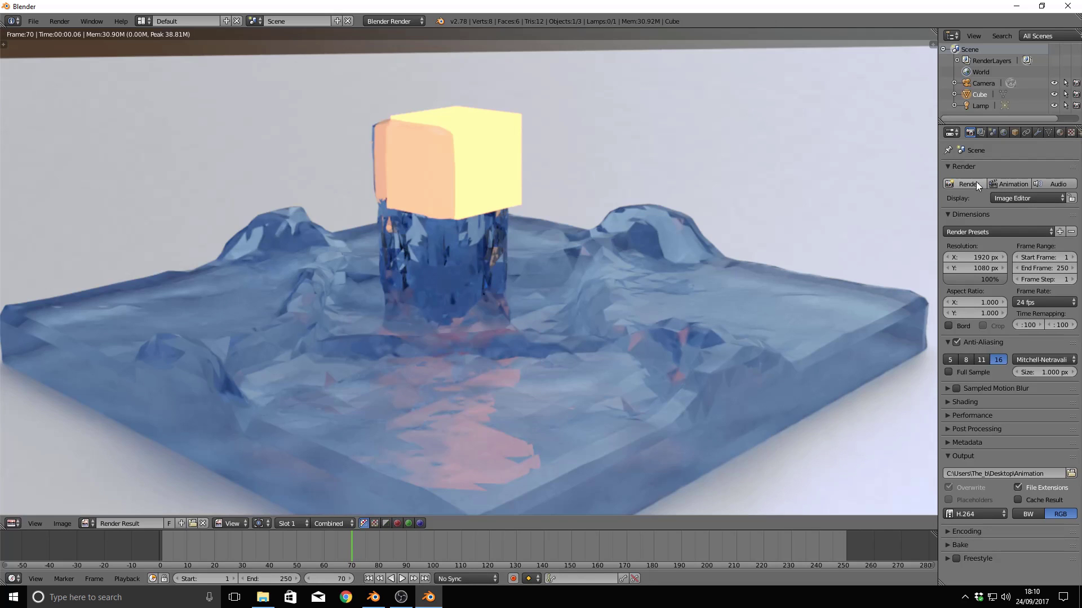
scroll(681, 325, up, 1)
scroll(610, 337, up, 1)
middle_drag(582, 360, 575, 341)
scroll(575, 341, down, 3)
scroll(585, 338, up, 2)
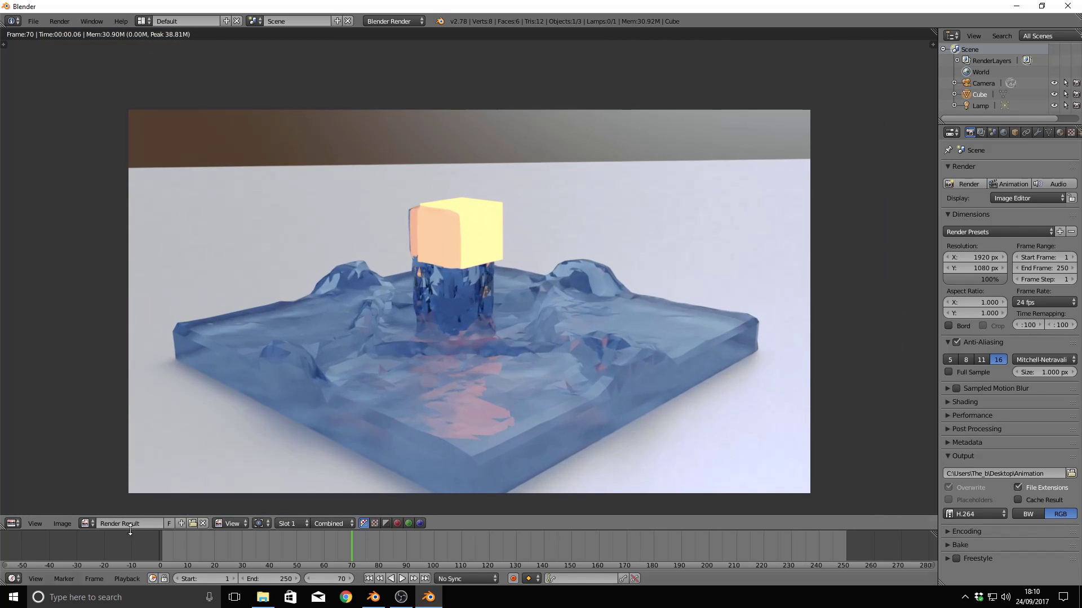
Set the timeline's start frame to 0 and render frame 0 as a still.
click(10, 521)
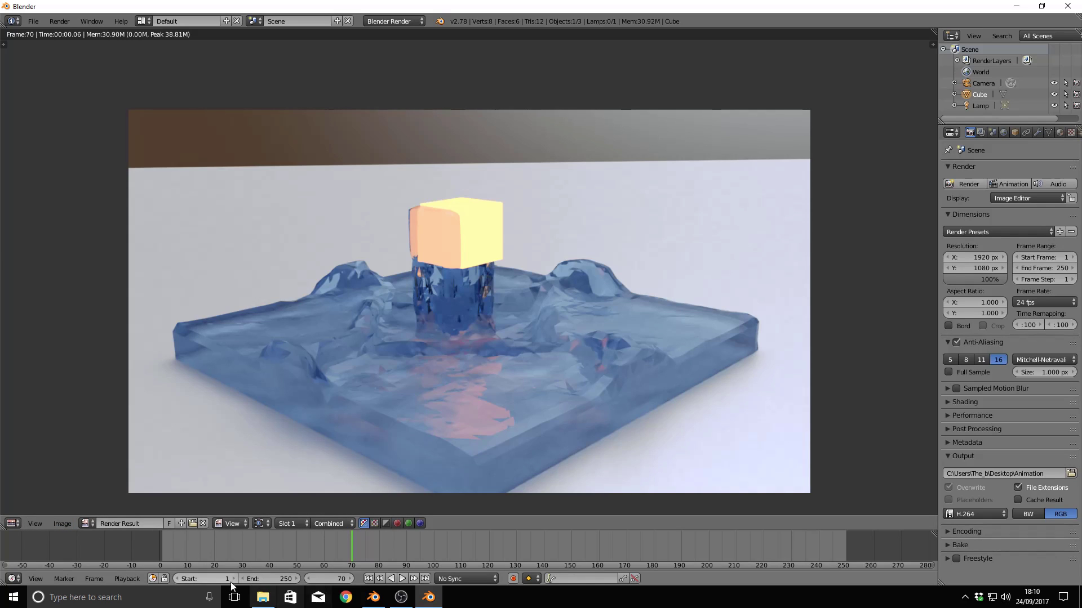
click(178, 579)
click(160, 543)
click(966, 186)
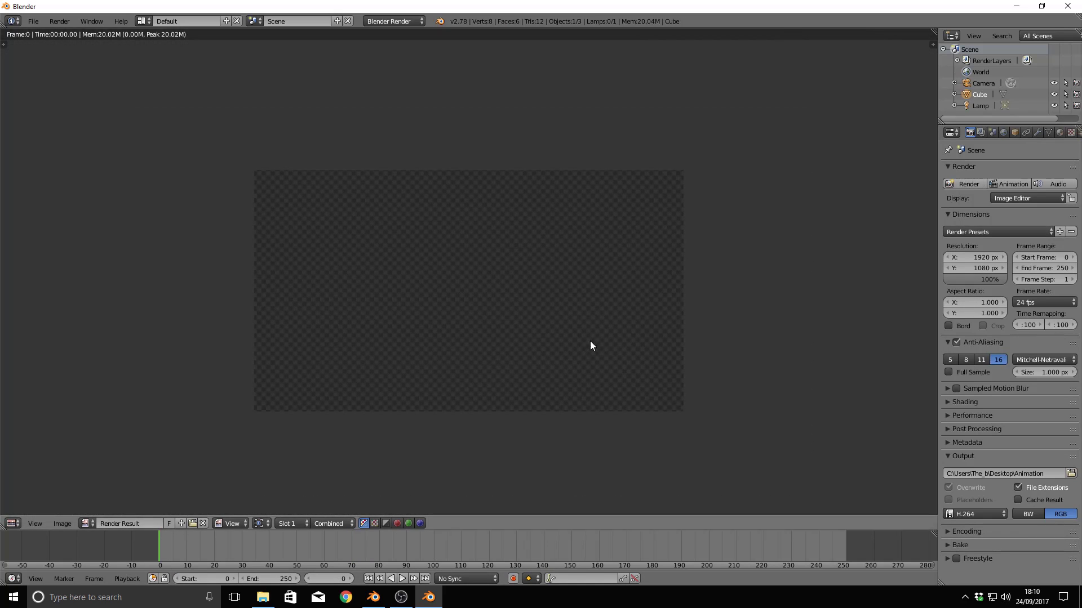
Move the playhead to frame 85 and render that frame as a still to inspect.
click(393, 538)
click(962, 186)
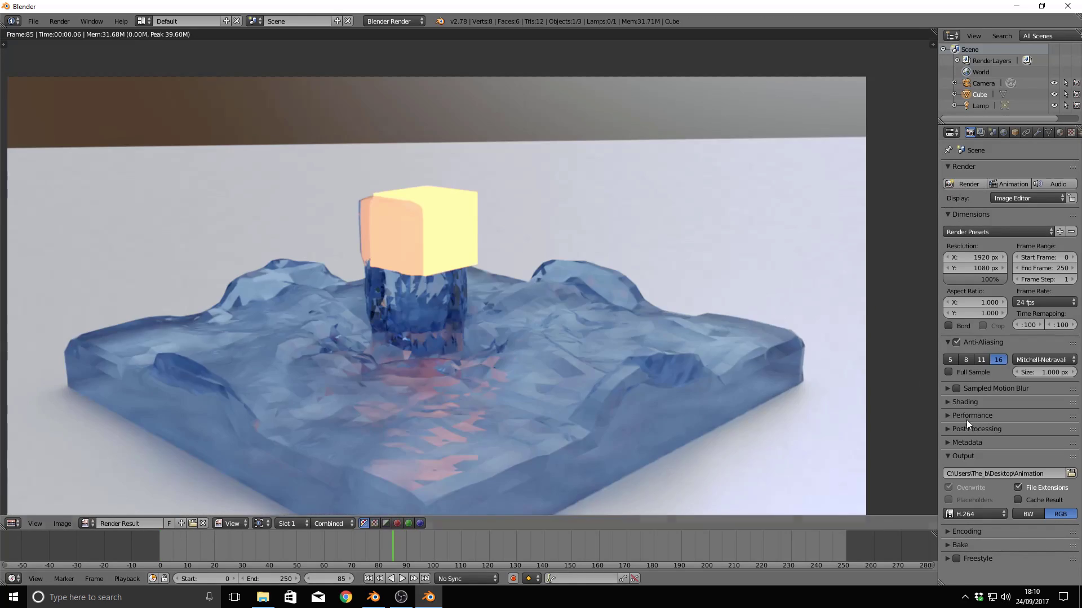
scroll(641, 416, down, 3)
scroll(648, 408, up, 1)
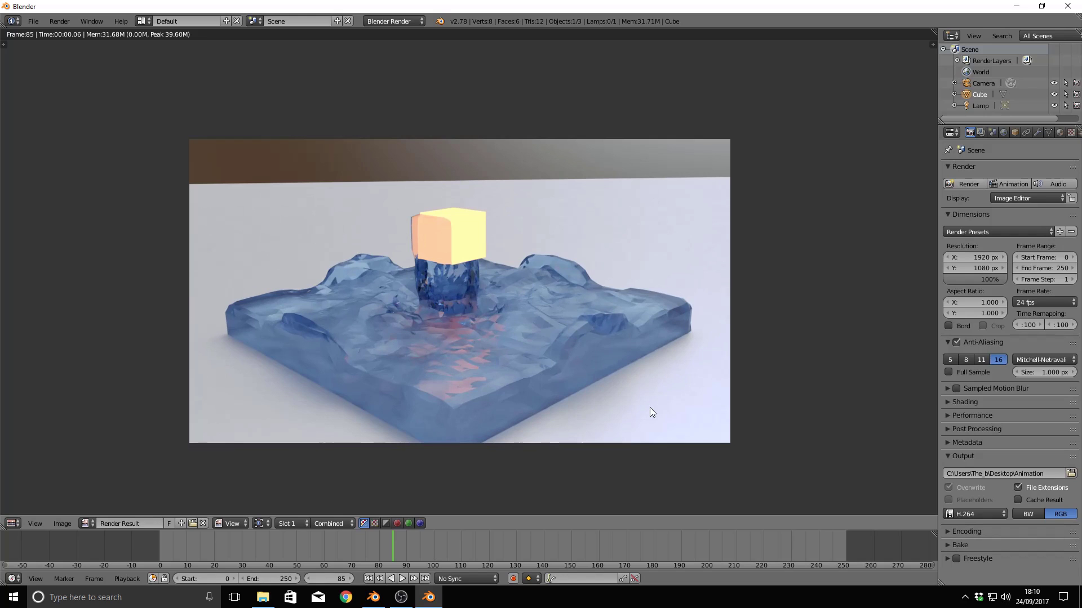
scroll(650, 409, up, 1)
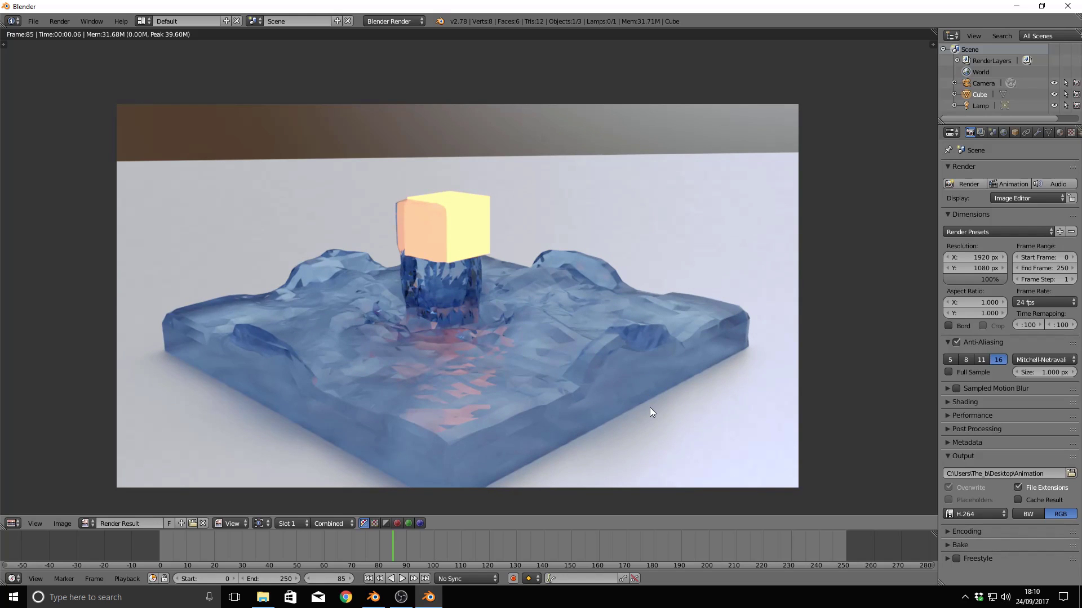
Render the full animation from frame 0 to 250 as an H.264 video on the desktop.
scroll(650, 412, down, 1)
scroll(688, 415, up, 2)
scroll(688, 410, down, 1)
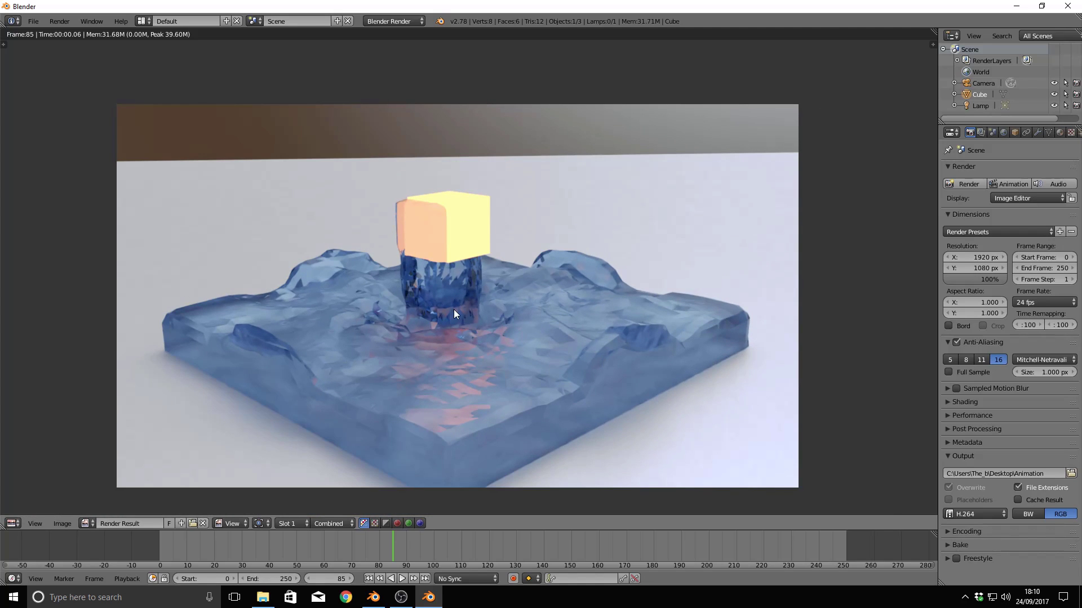
click(1005, 184)
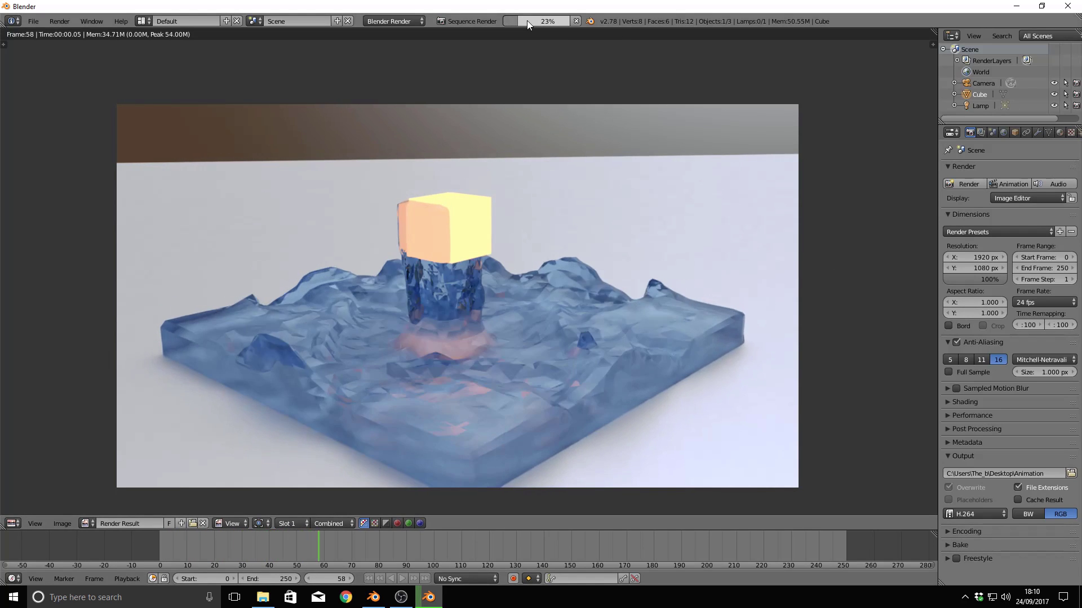
mouse_move(527, 23)
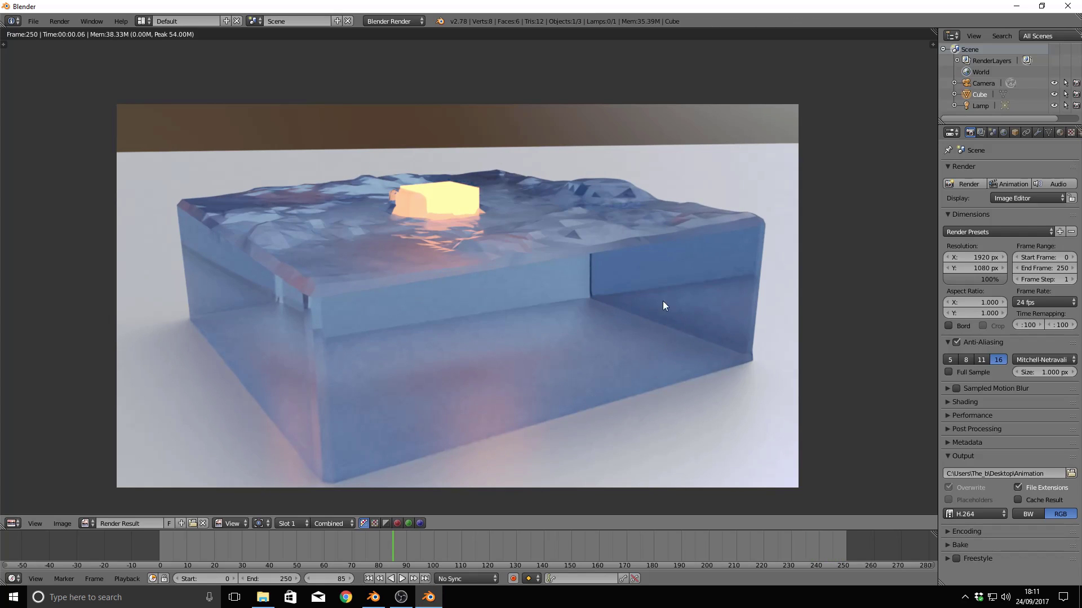
Move the playhead to frame 217, and quit Blender without saving the project changes.
drag(423, 550, 755, 544)
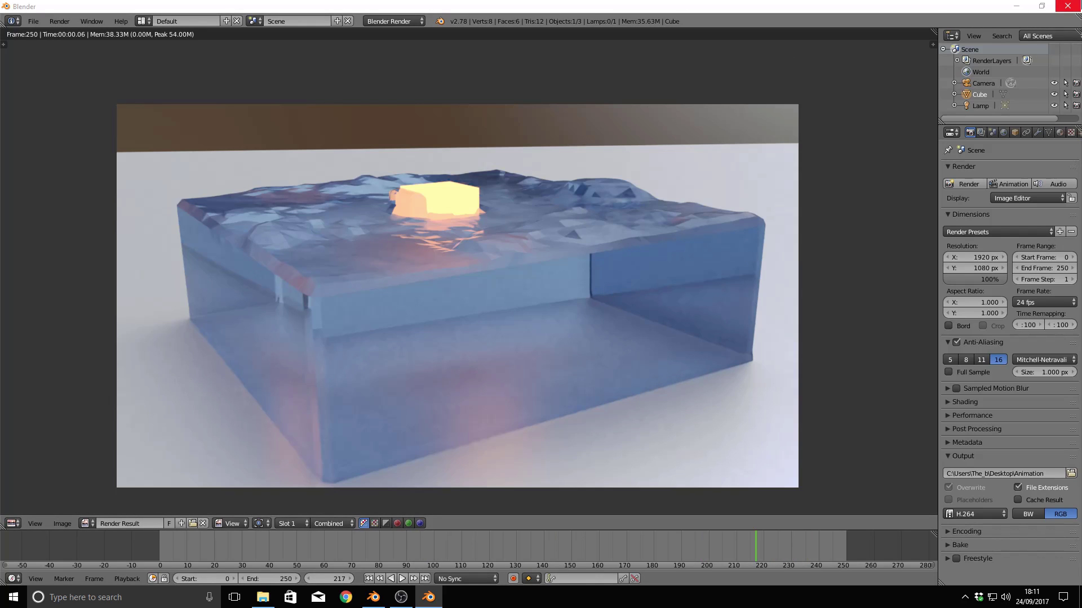
click(1067, 6)
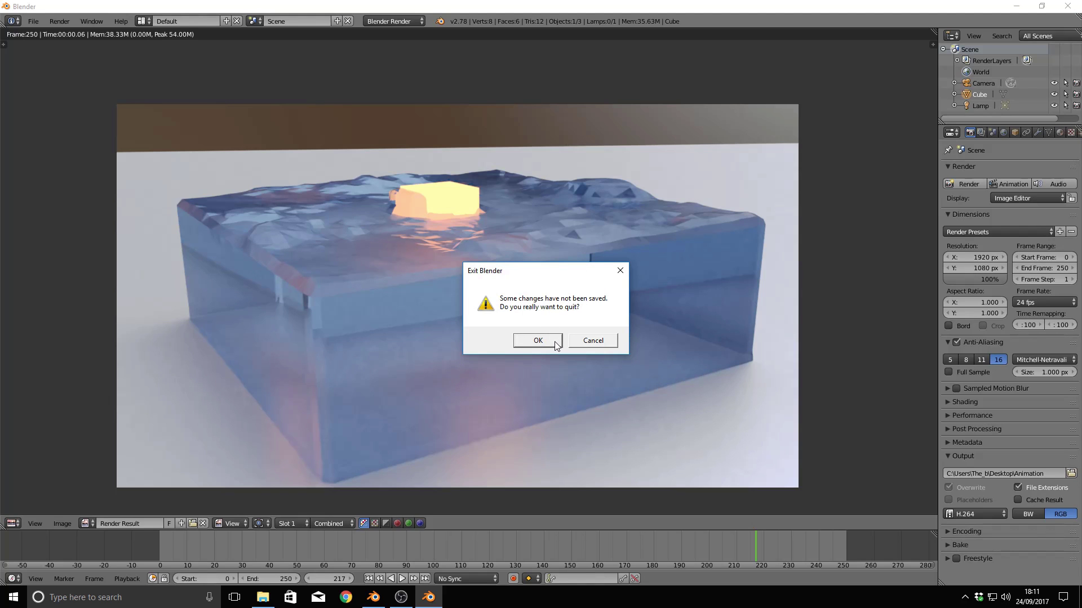
click(537, 341)
drag(422, 374, 428, 465)
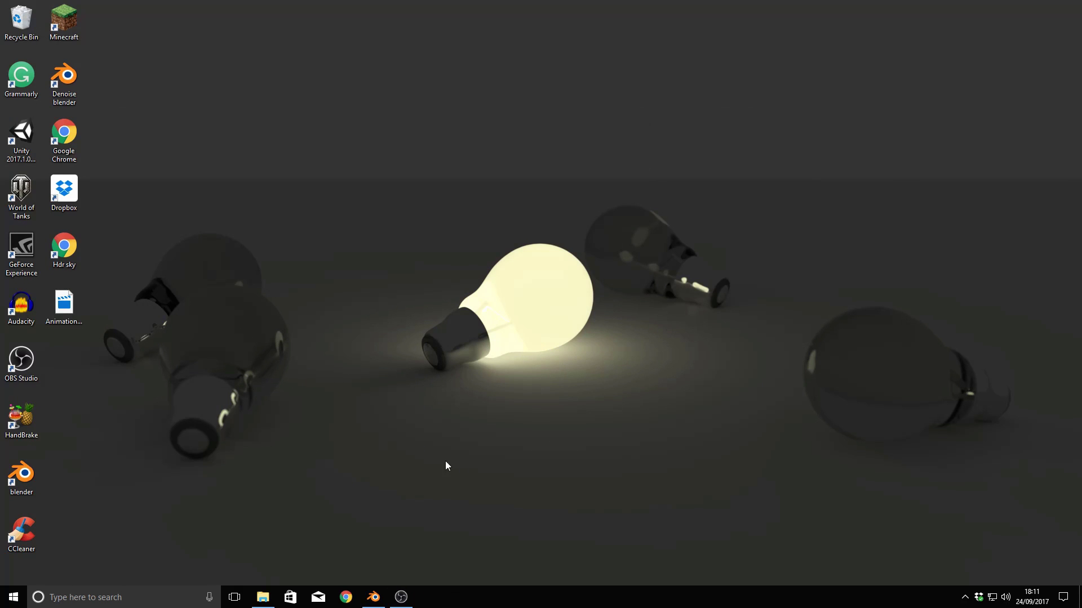
drag(454, 499, 547, 450)
drag(592, 359, 425, 415)
Play the rendered Animation0000-0250 video from its start to check it, and close the player.
double_click(70, 302)
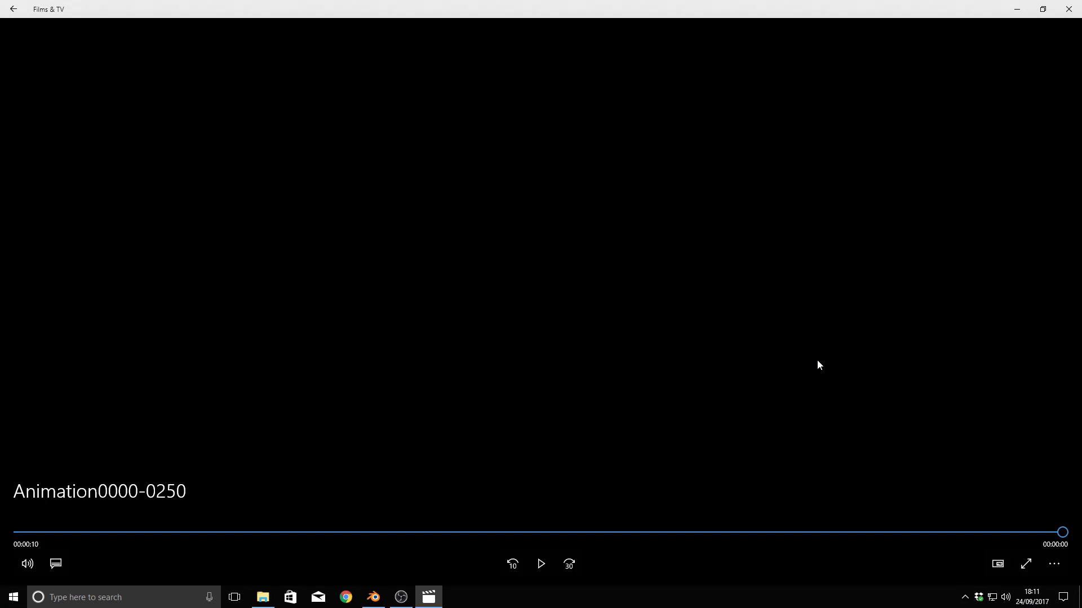
click(70, 532)
click(541, 564)
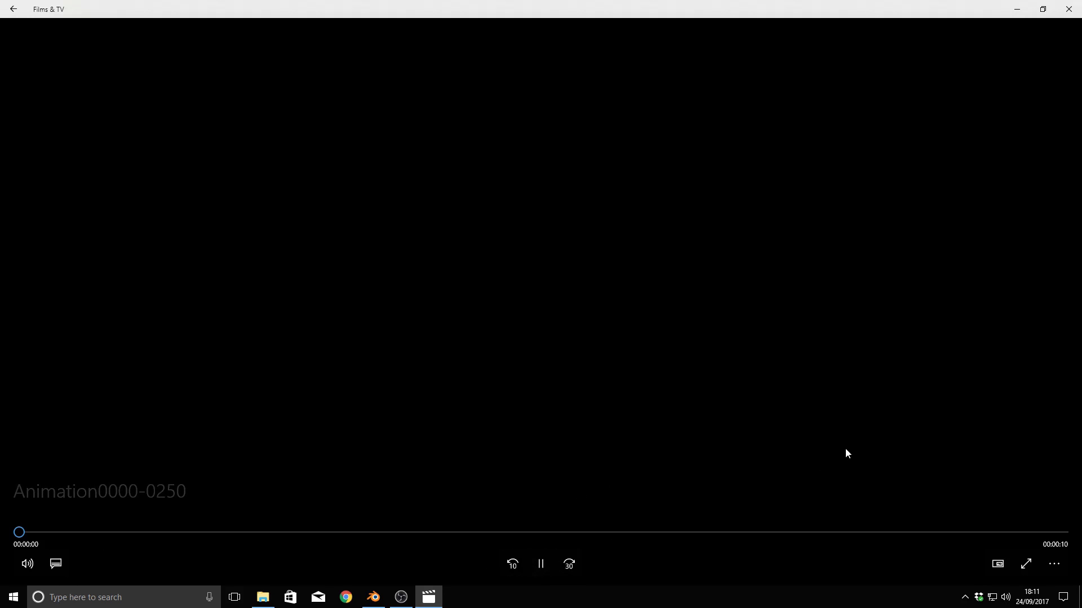
click(1077, 7)
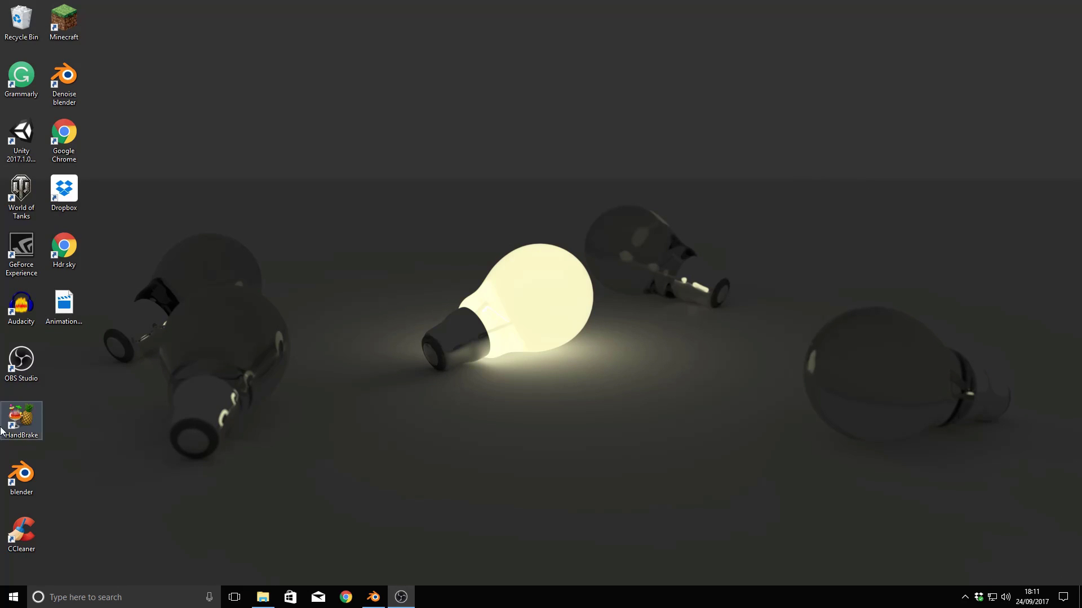
Launch HandBrake and load the desktop file Animation0000-0250 as the source video.
double_click(16, 421)
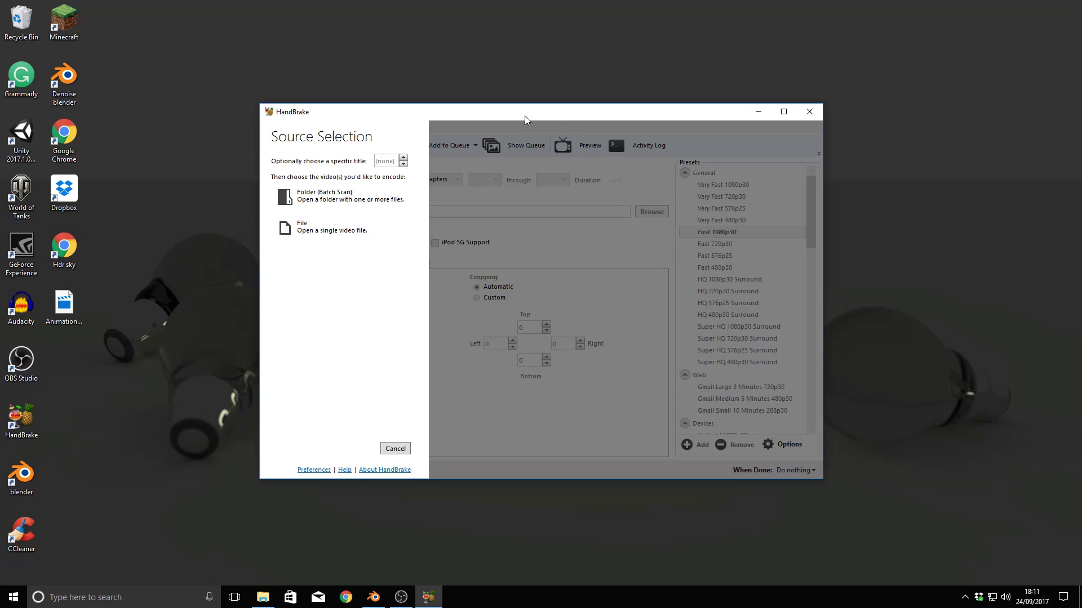
drag(525, 117, 519, 127)
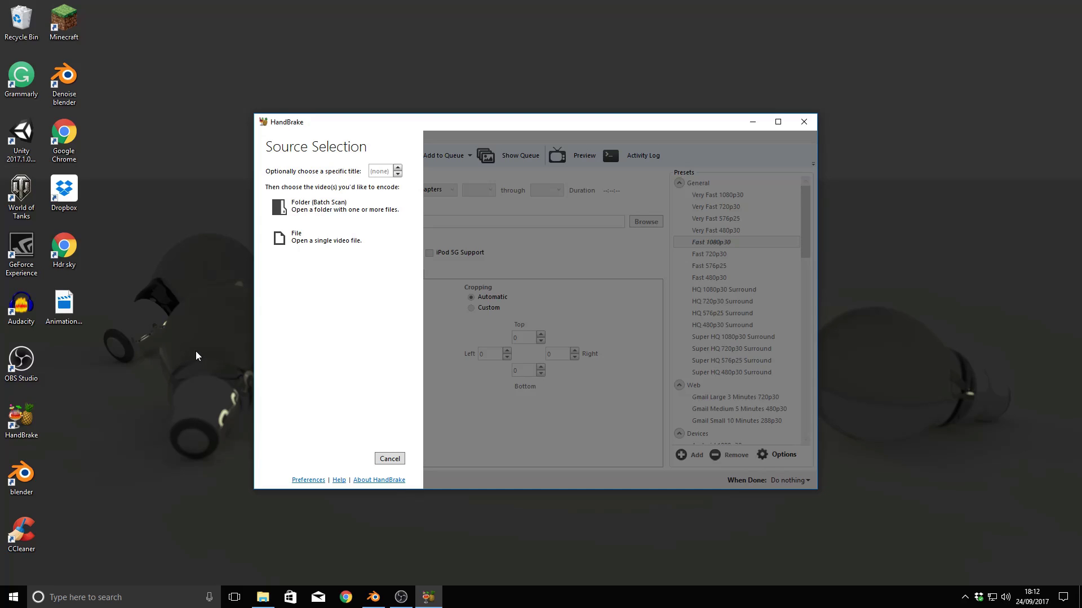
drag(79, 305, 356, 299)
click(199, 295)
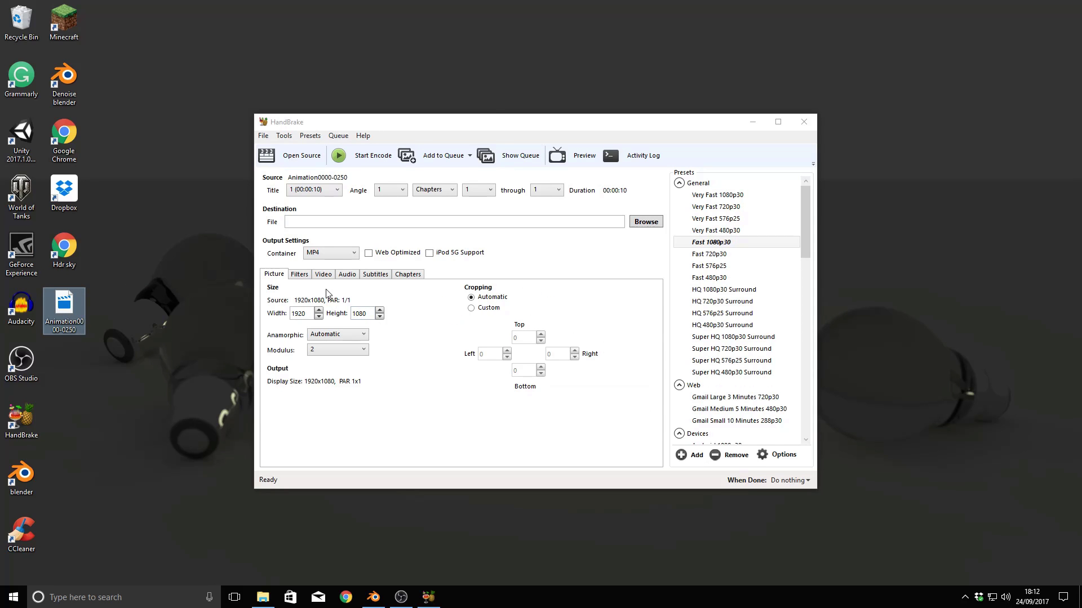
Set the output video's framerate to 24 FPS.
click(323, 275)
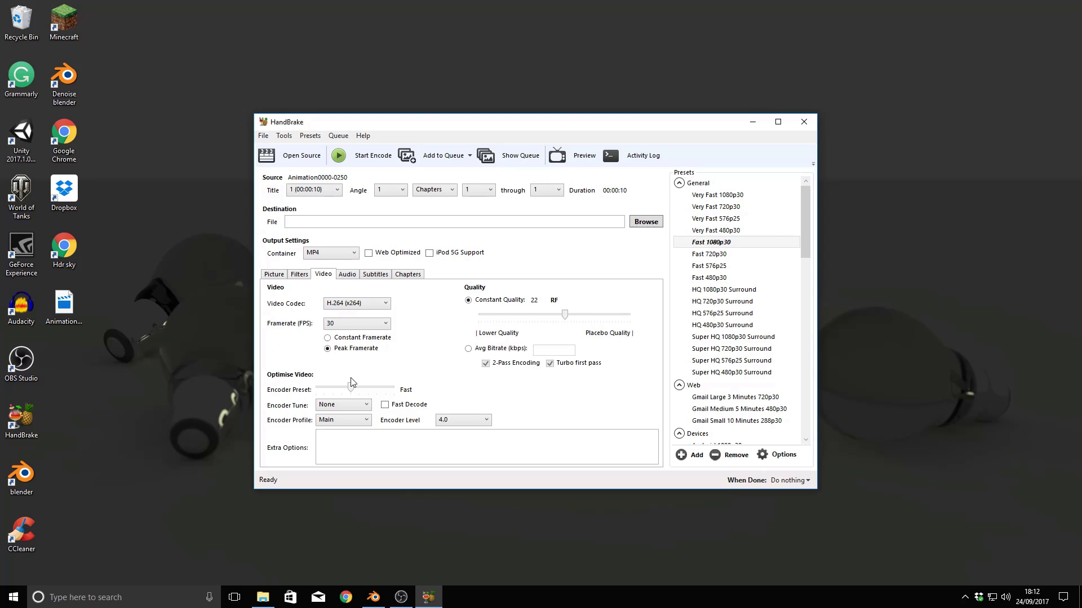
click(369, 324)
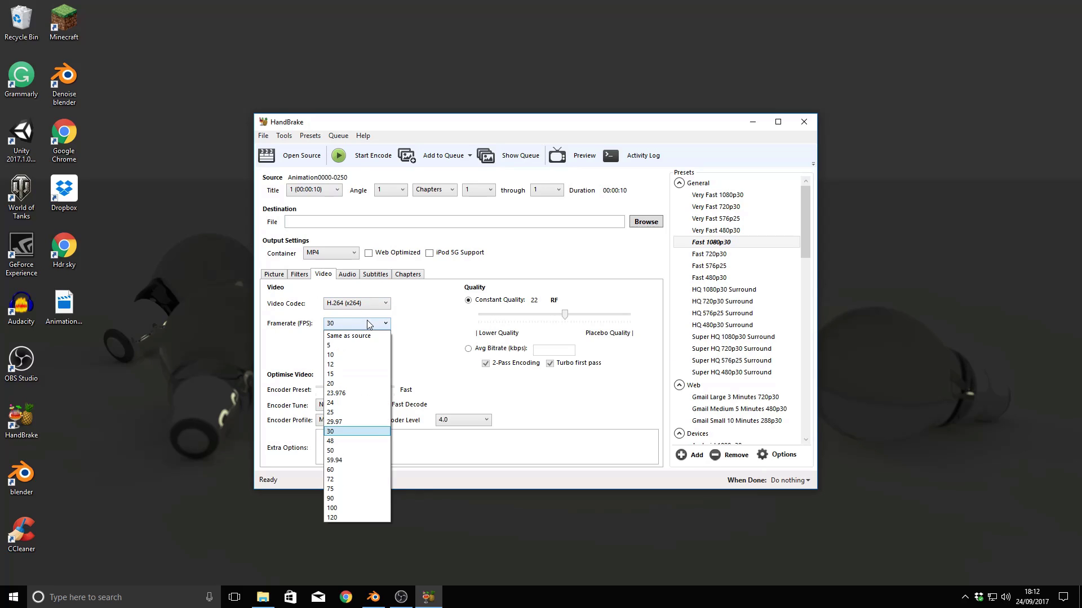
click(337, 403)
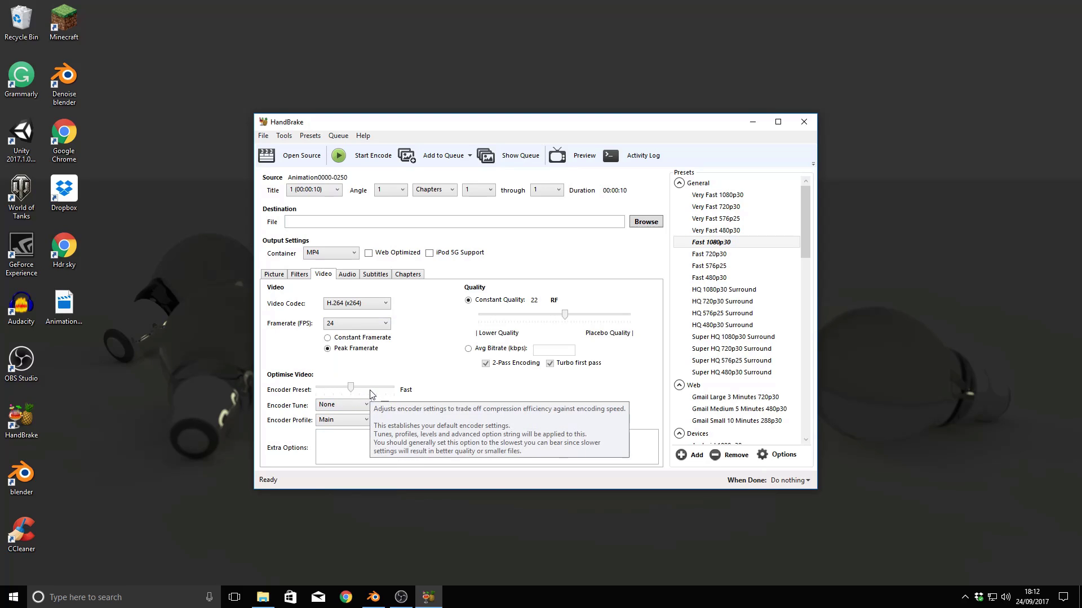
click(376, 325)
click(377, 327)
click(376, 327)
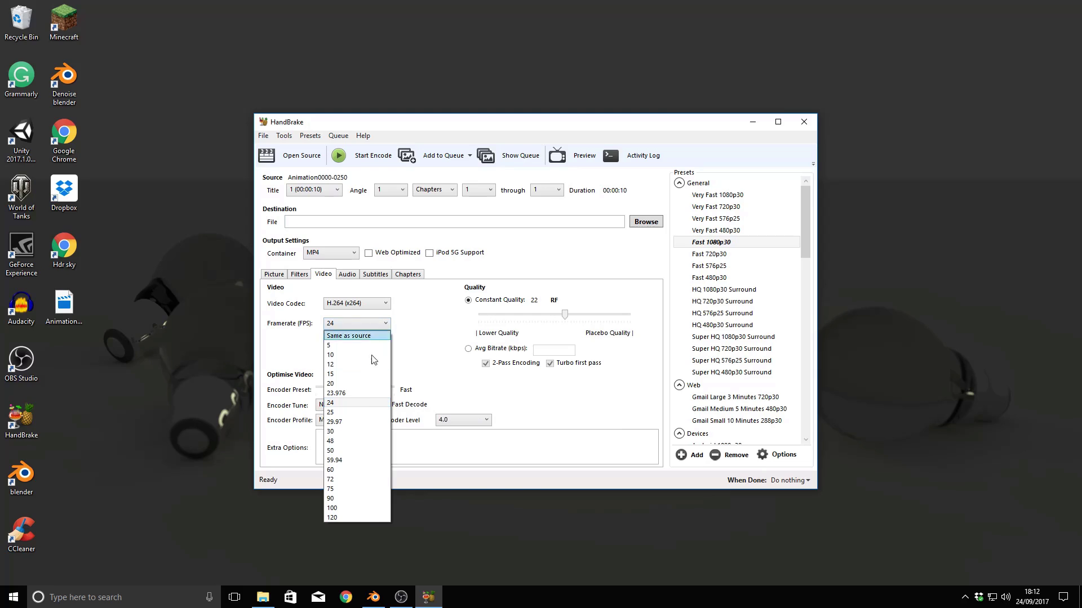
click(357, 510)
click(352, 326)
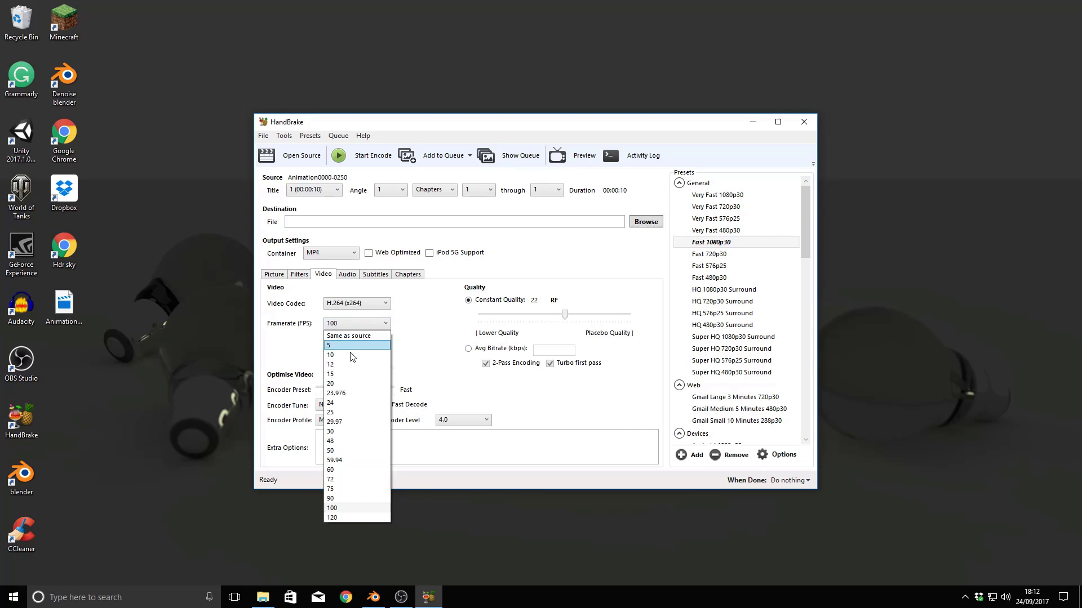
click(372, 402)
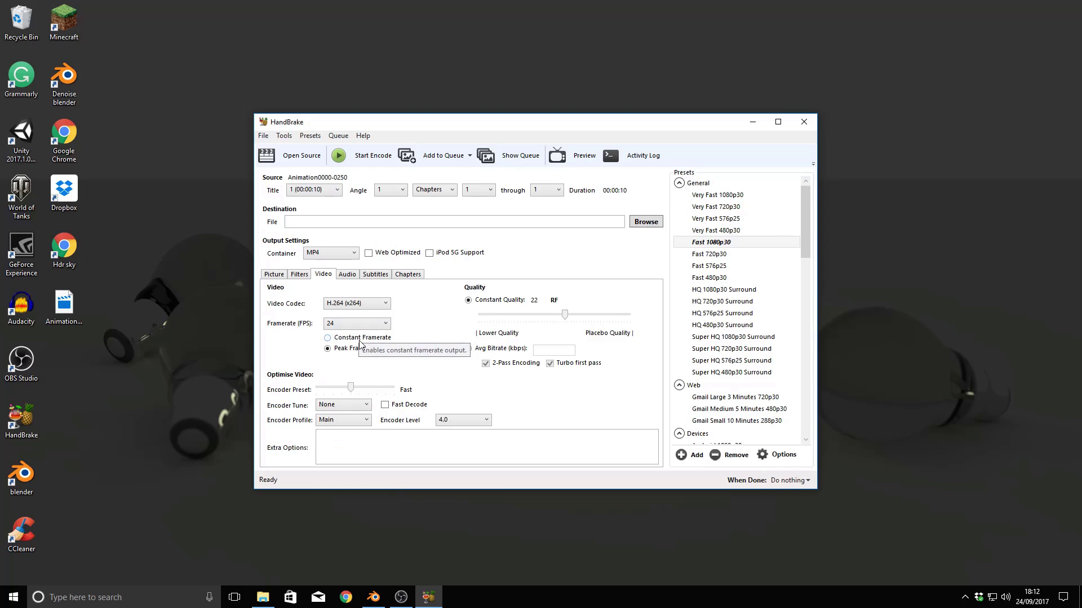
Switch the video to constant framerate and raise its constant quality to the maximum, RF 0.
click(359, 338)
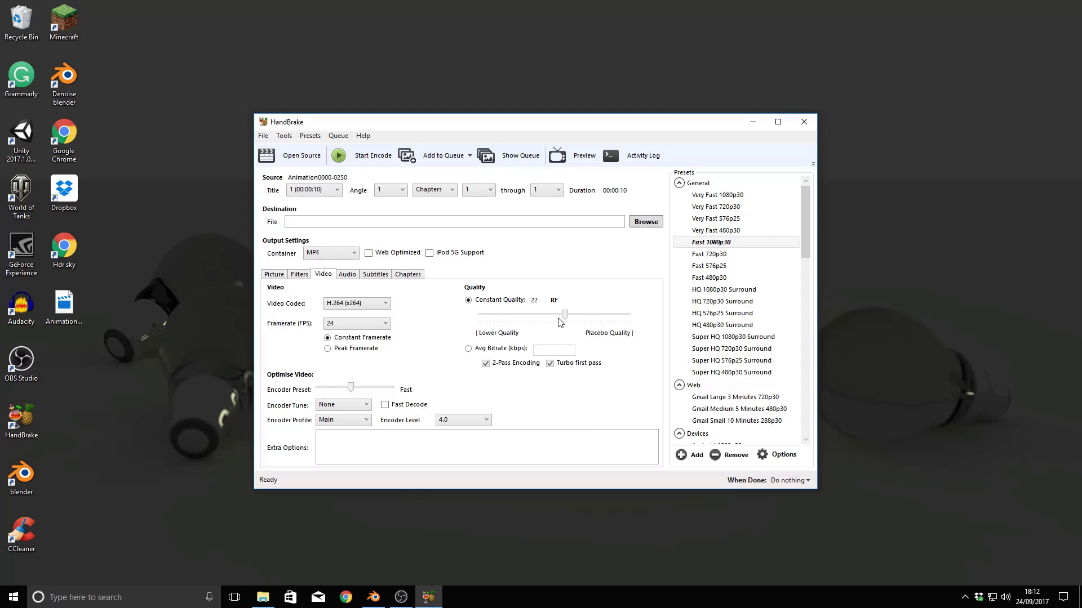
mouse_move(566, 318)
drag(565, 316, 836, 322)
Set the encoder preset to Slower.
mouse_move(355, 390)
drag(351, 389, 386, 393)
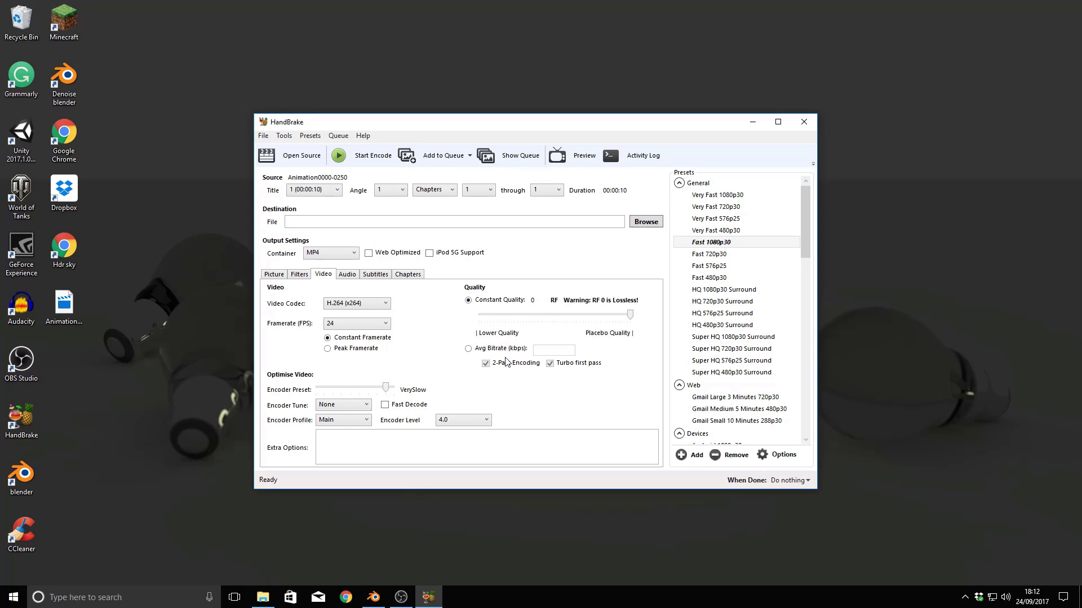
drag(386, 391, 378, 394)
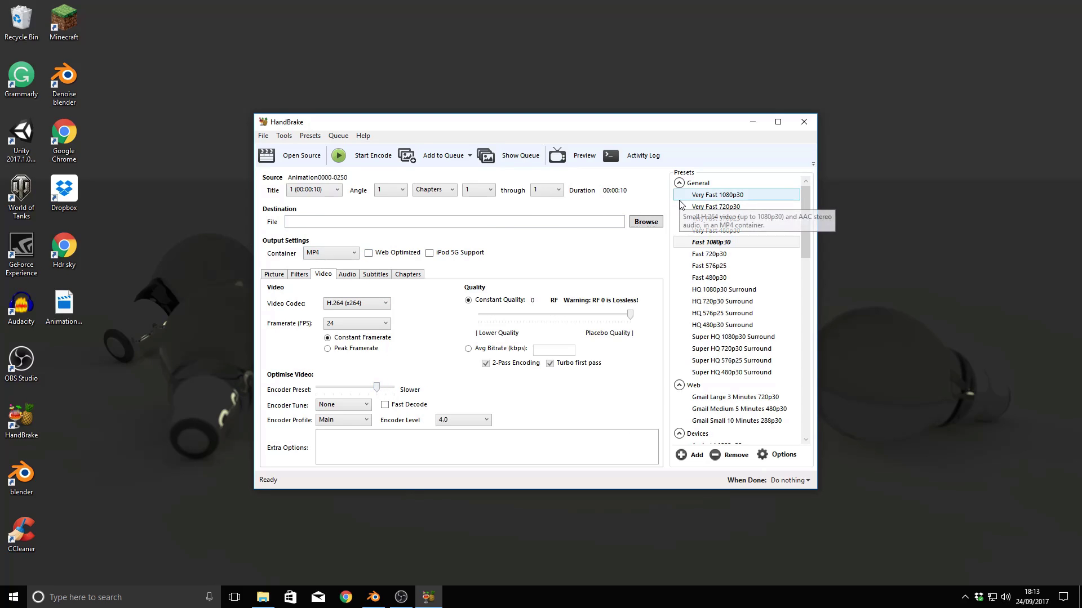
Browse for the output destination and go to the floor attack folder inside the blender folder on drive F.
click(281, 274)
click(647, 223)
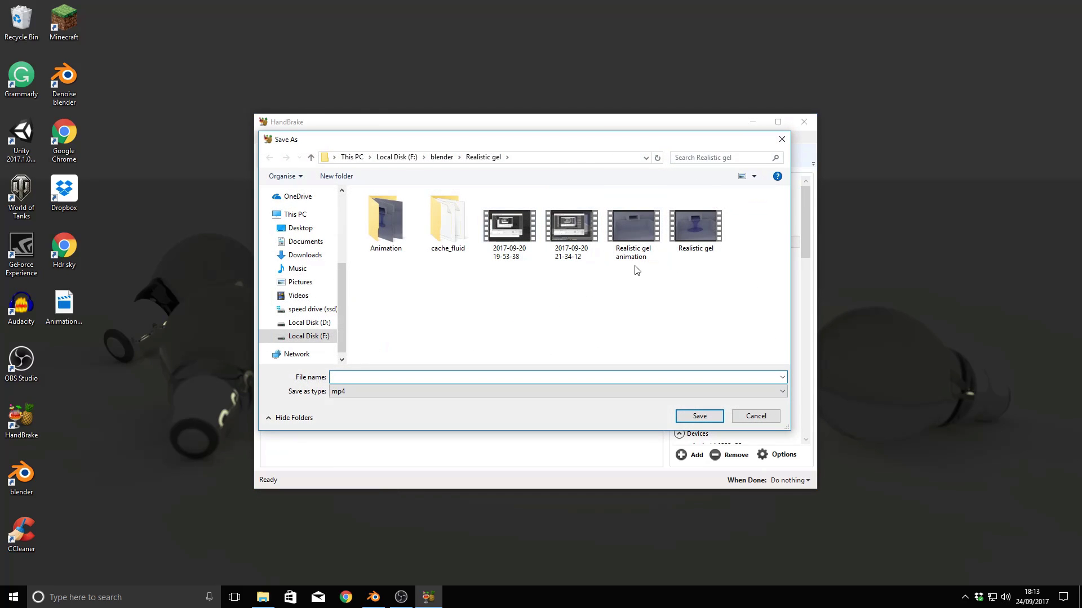
click(319, 228)
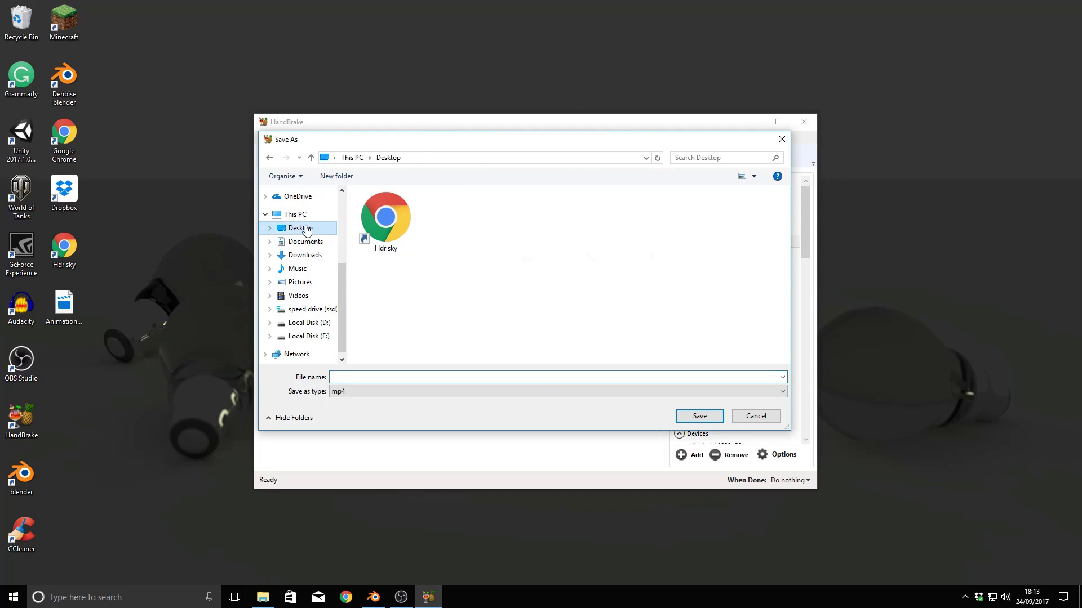
click(316, 336)
scroll(424, 340, down, 9)
right_click(461, 338)
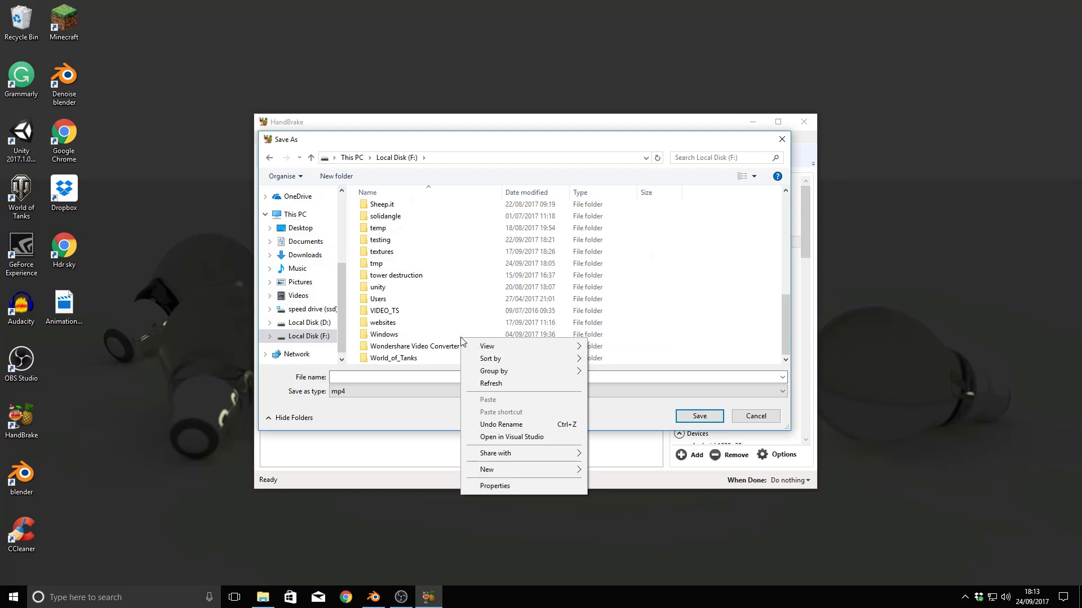
click(724, 301)
scroll(478, 317, up, 6)
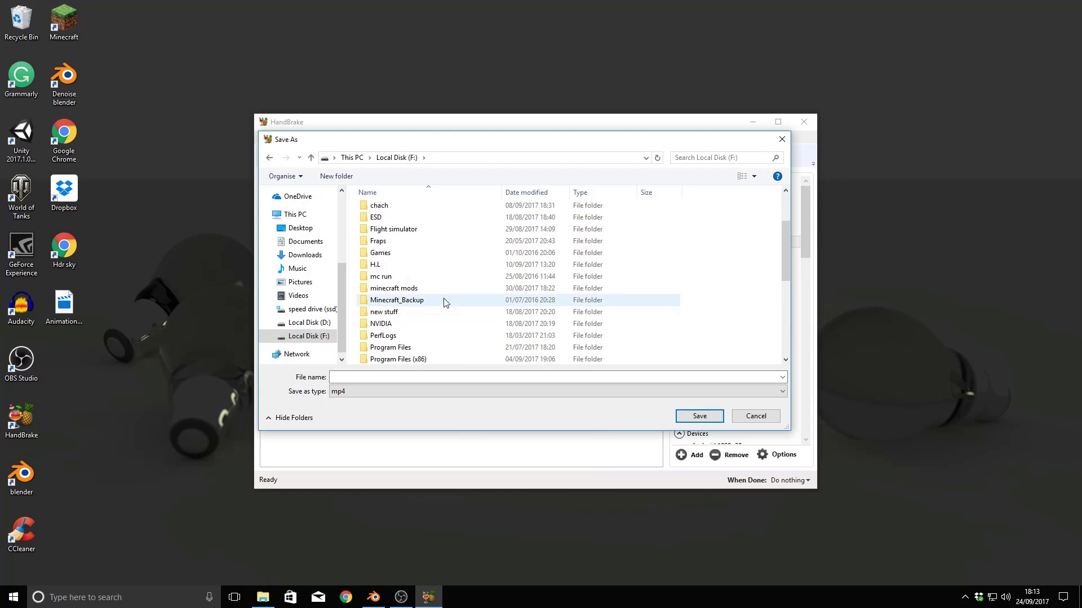
scroll(448, 292, up, 3)
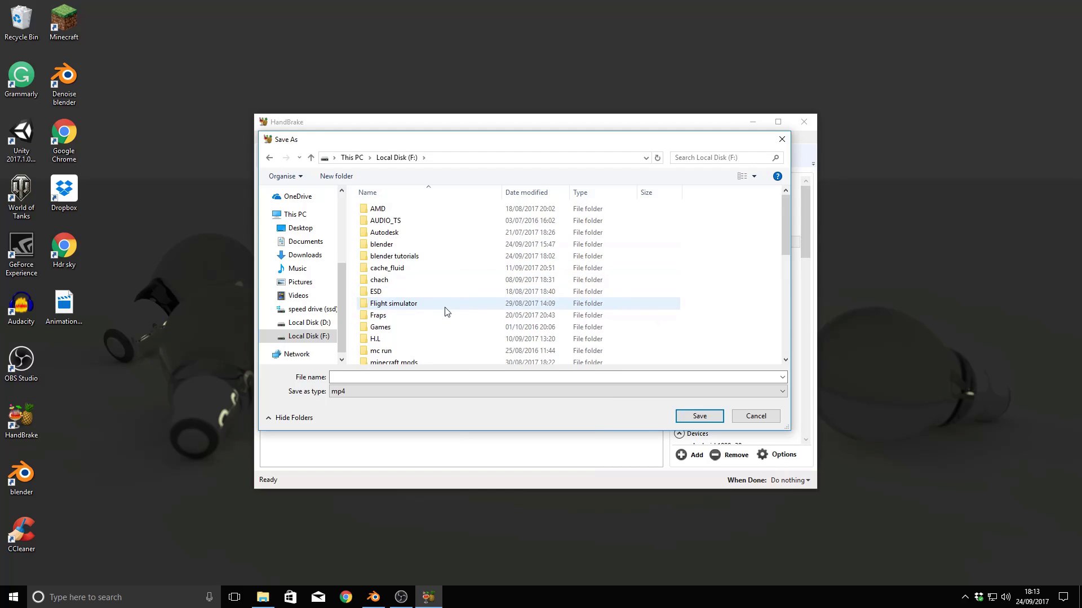
double_click(476, 246)
double_click(456, 236)
Name the output file "Floor attack animation" as mp4 and save the destination.
click(383, 377)
text(a)
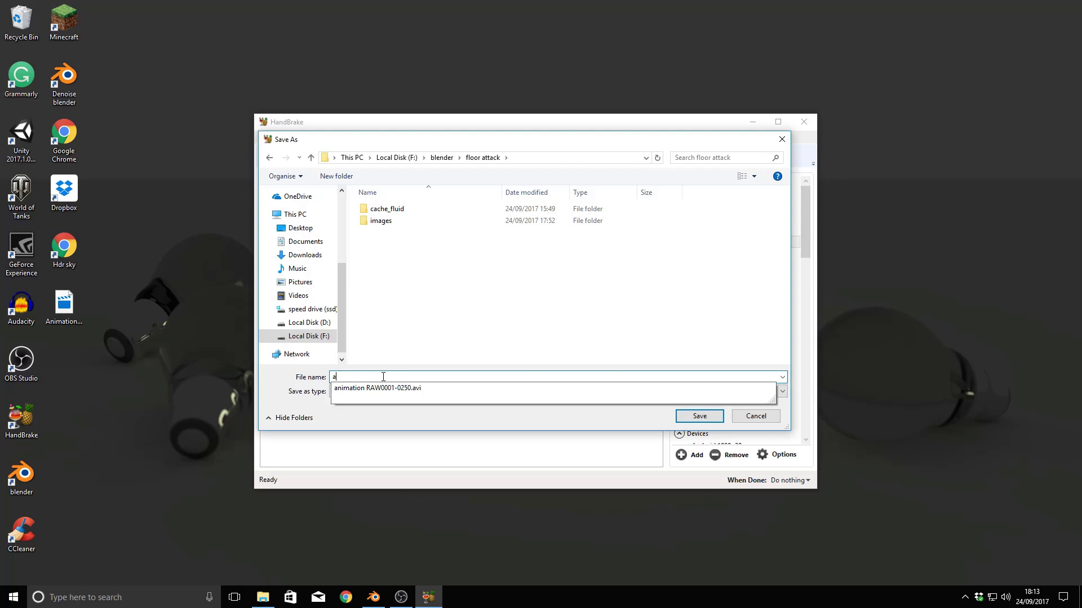
key(BackSpace)
text(Floor attack animation)
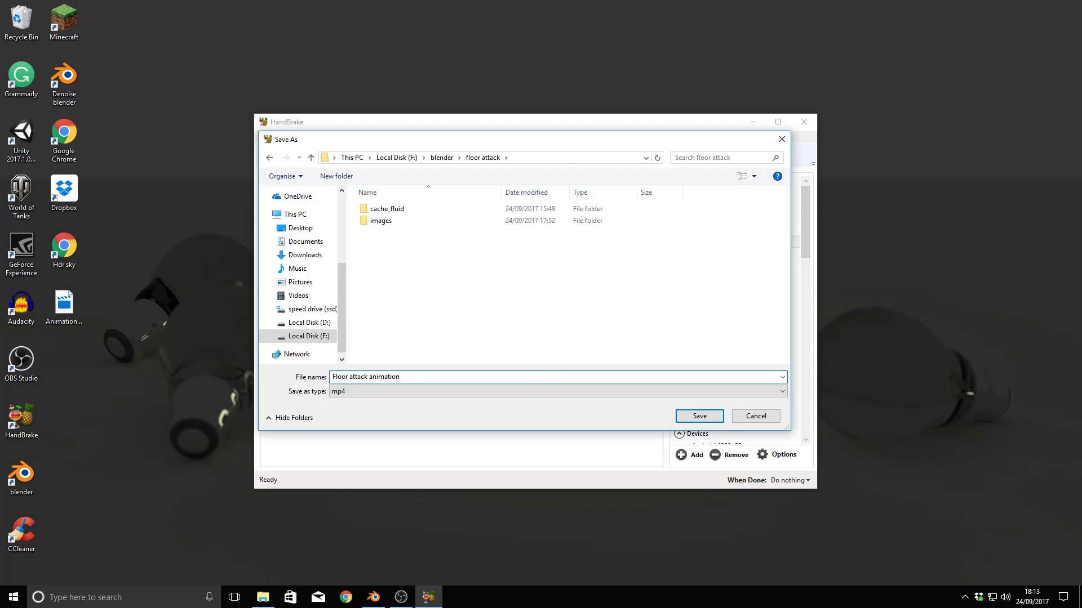
key(Return)
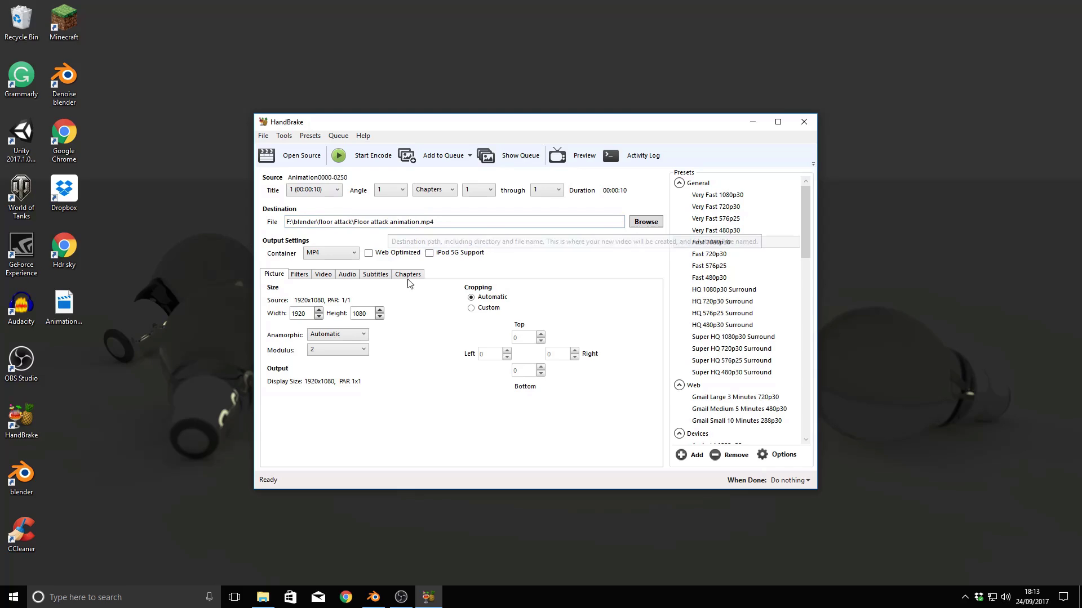
click(366, 157)
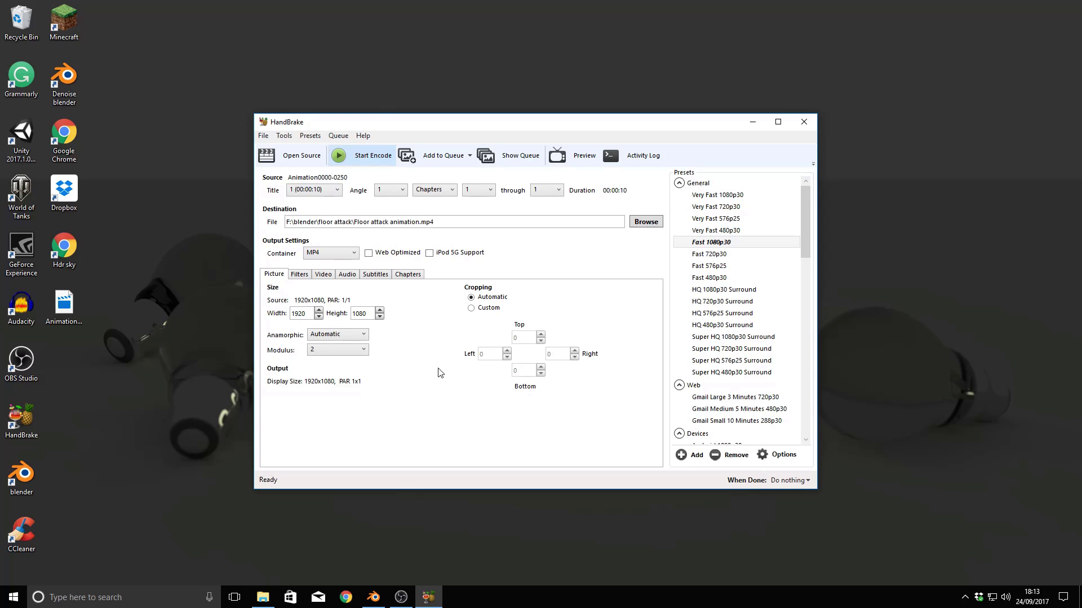
click(327, 253)
click(329, 275)
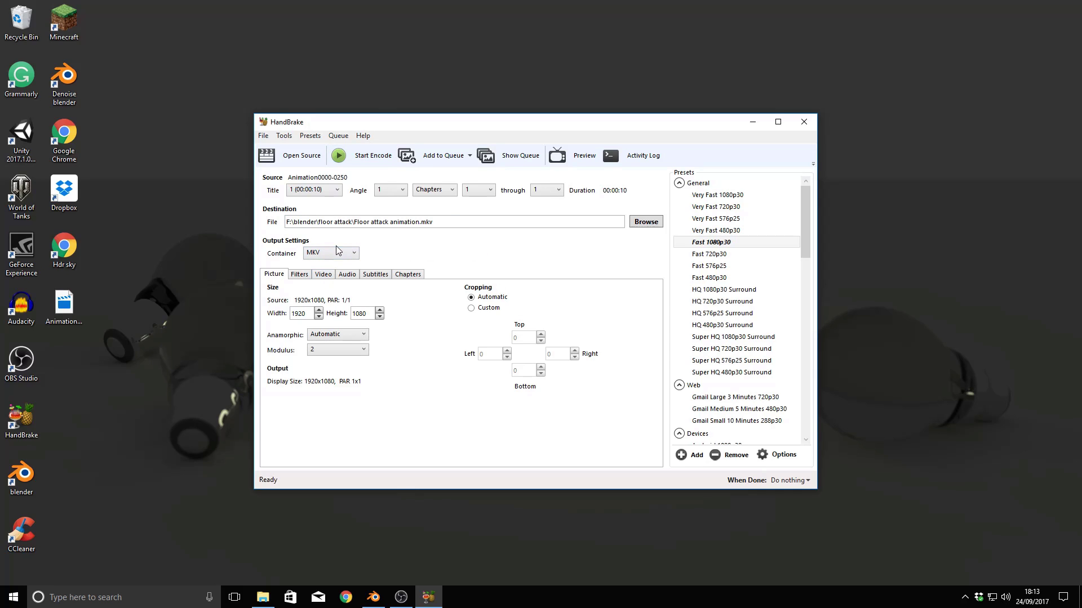
click(340, 255)
click(323, 265)
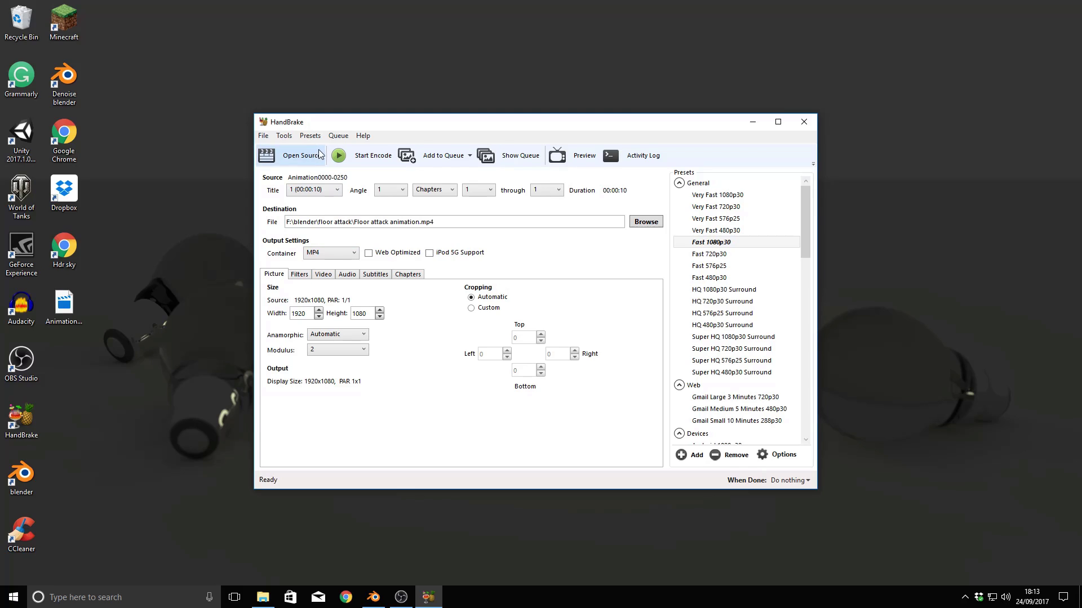
Encode the video to Floor attack animation.mp4 and close HandBrake once the queue has finished.
click(369, 158)
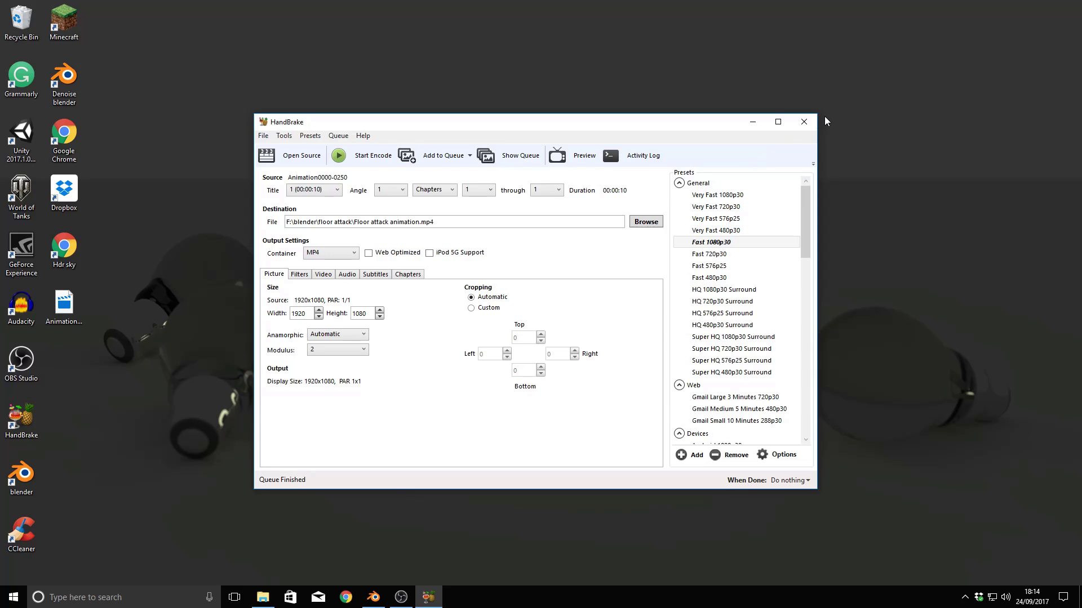
click(805, 122)
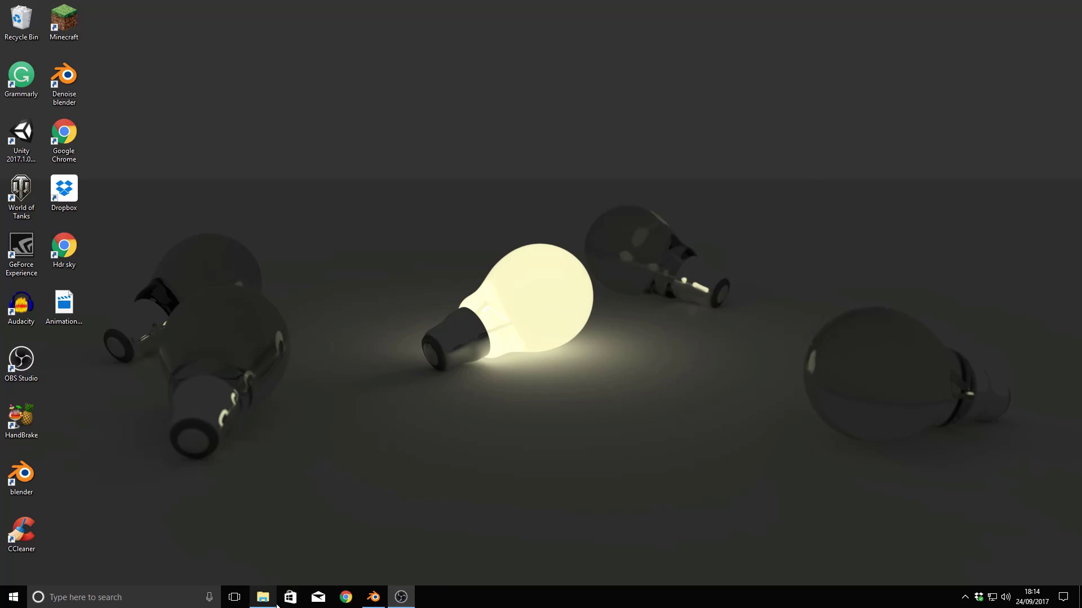
mouse_move(277, 606)
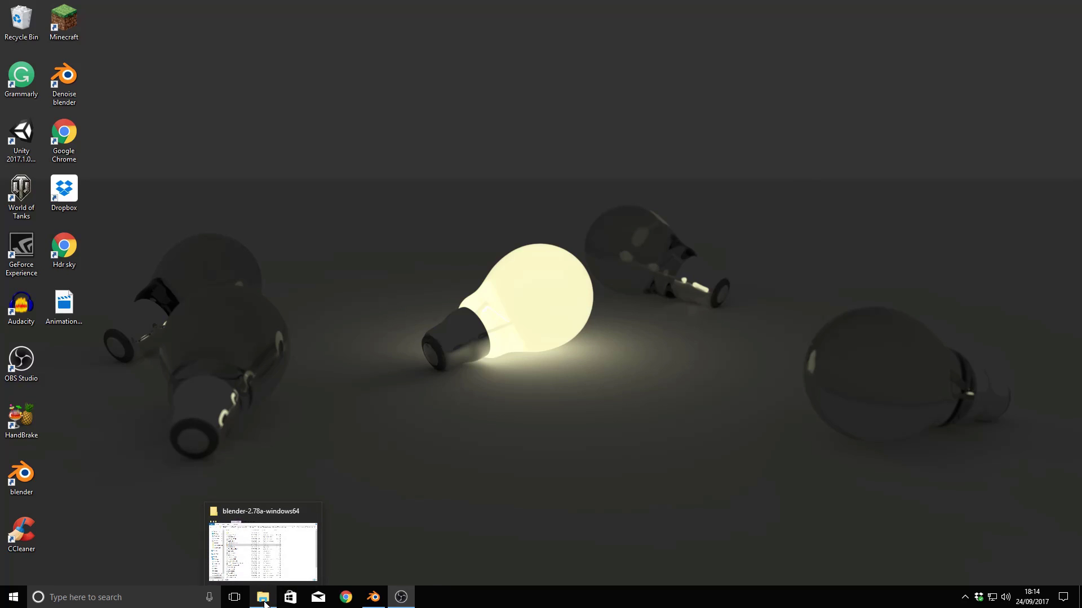
Switch to File Explorer and go to the floor attack folder inside the blender folder on drive F.
click(264, 601)
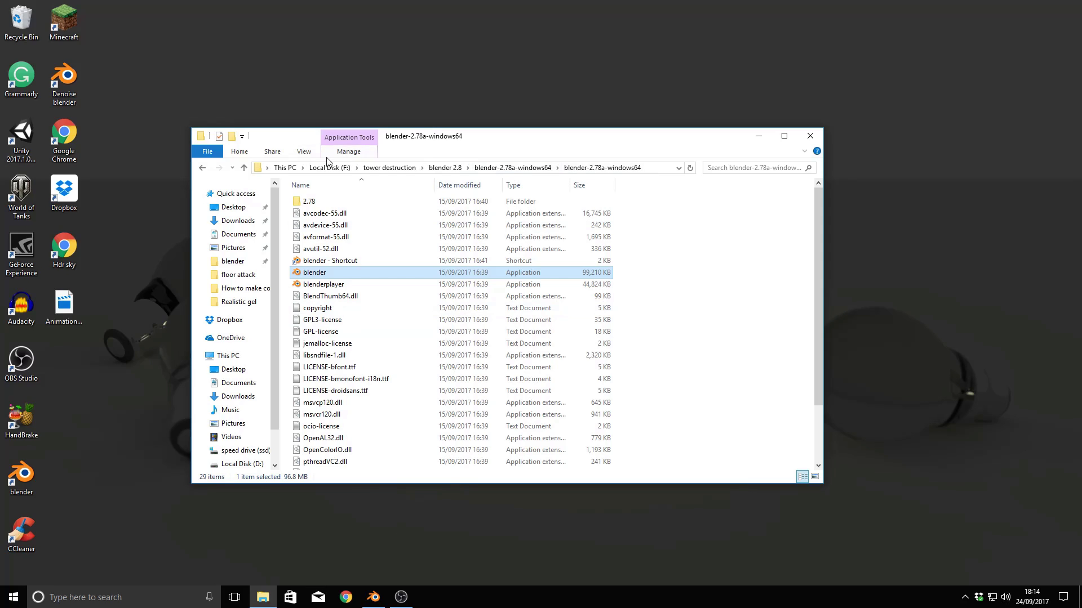
click(336, 170)
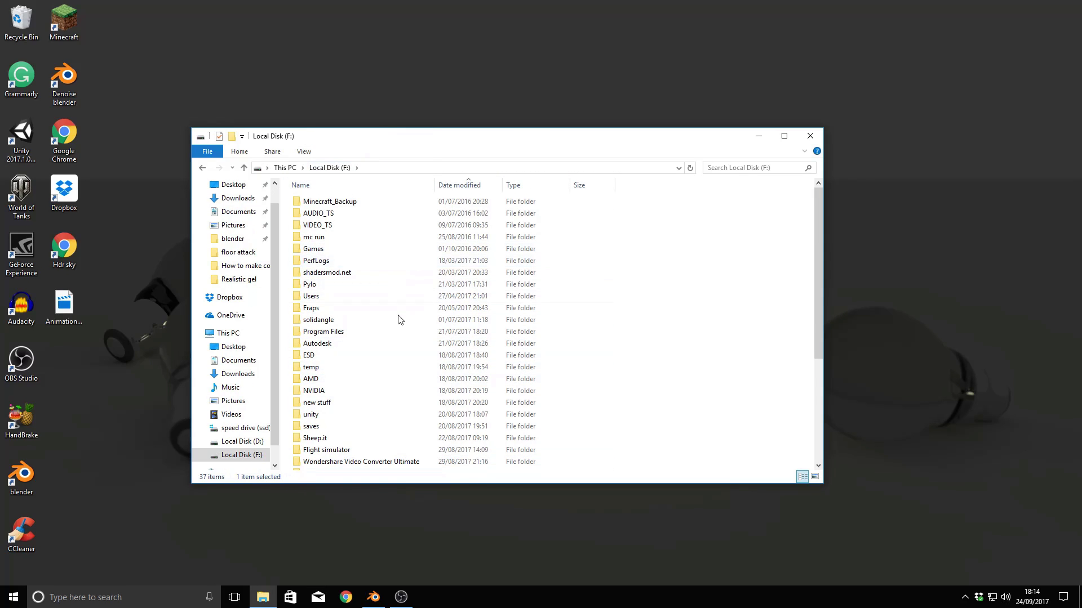
scroll(394, 394, down, 5)
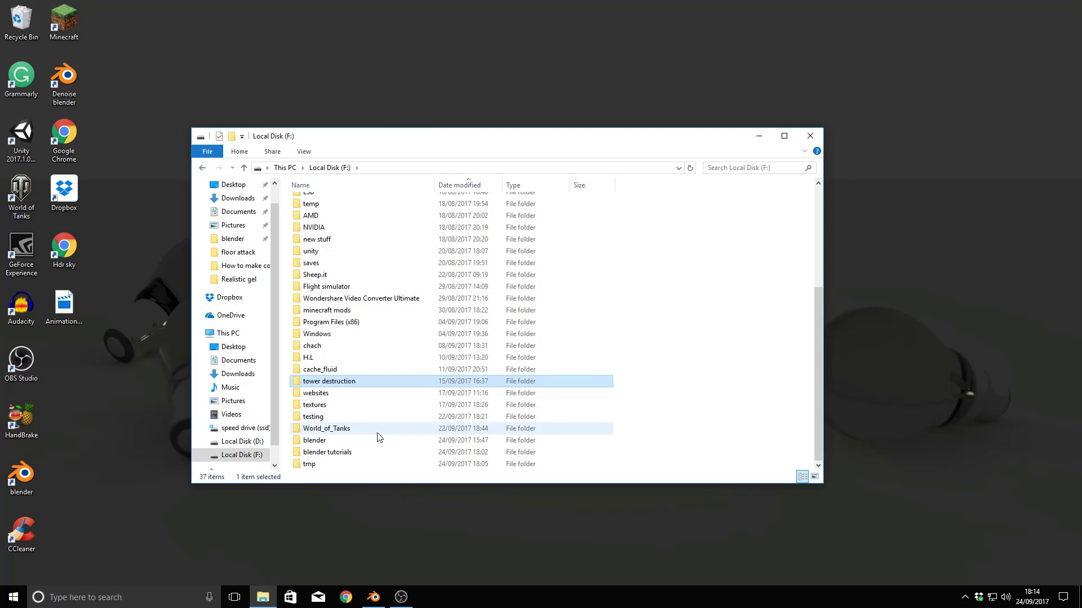
double_click(387, 442)
double_click(409, 225)
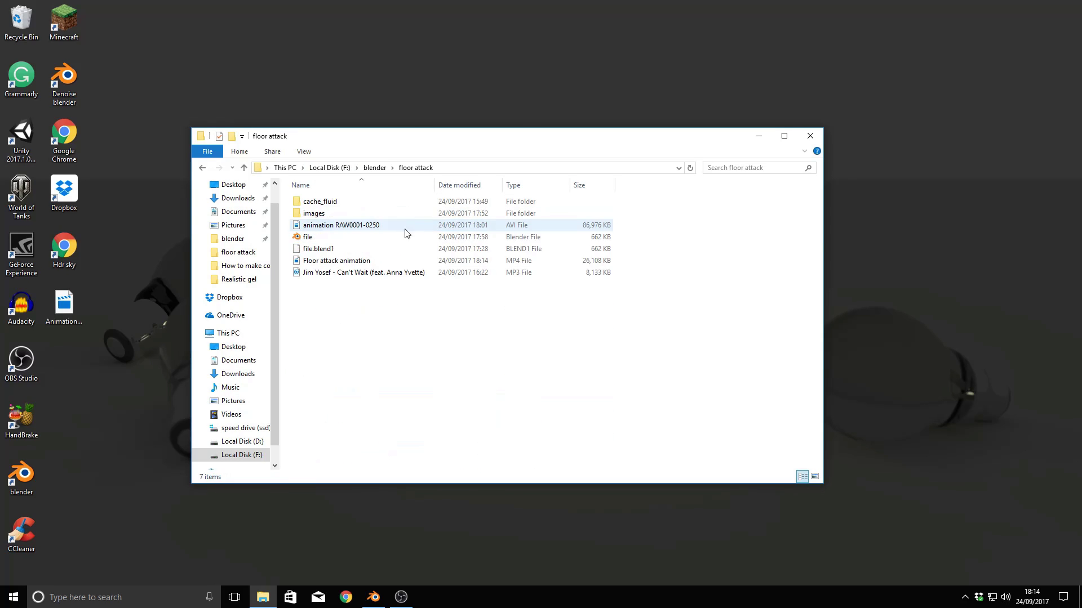
click(401, 263)
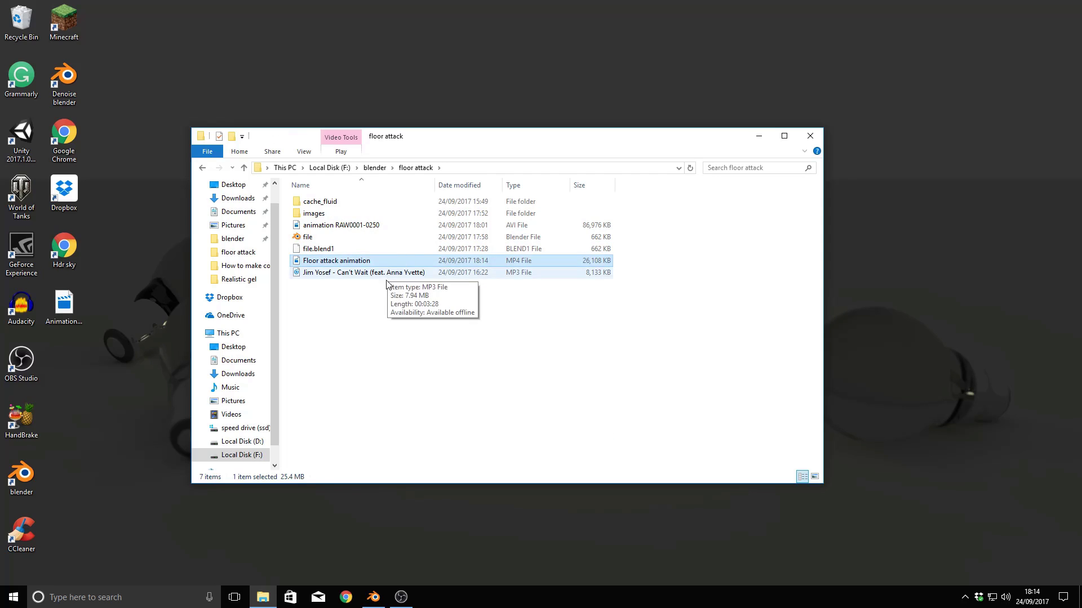
right_click(399, 262)
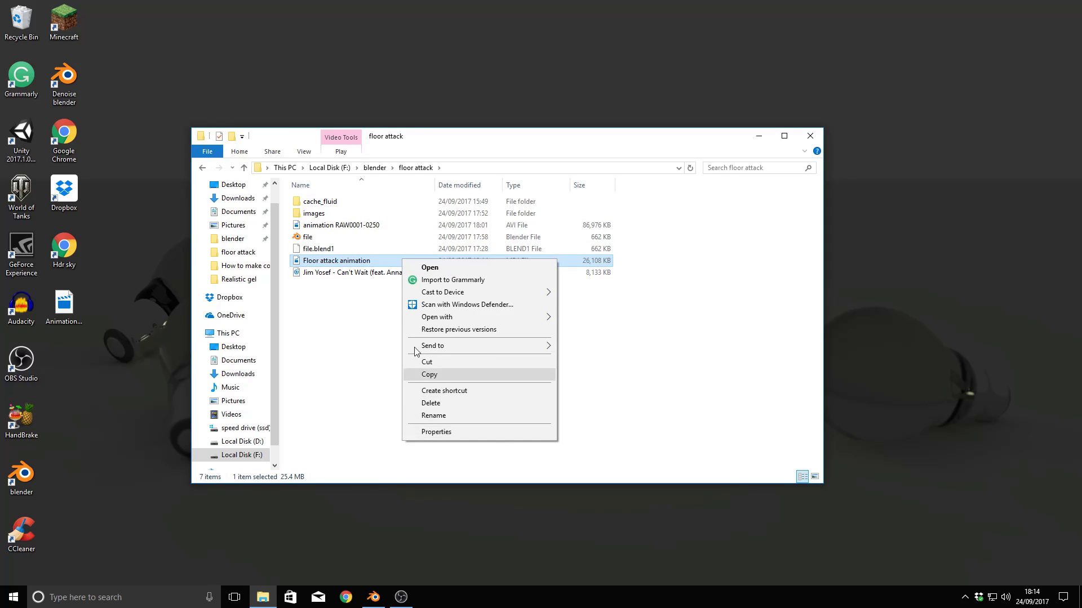
click(381, 342)
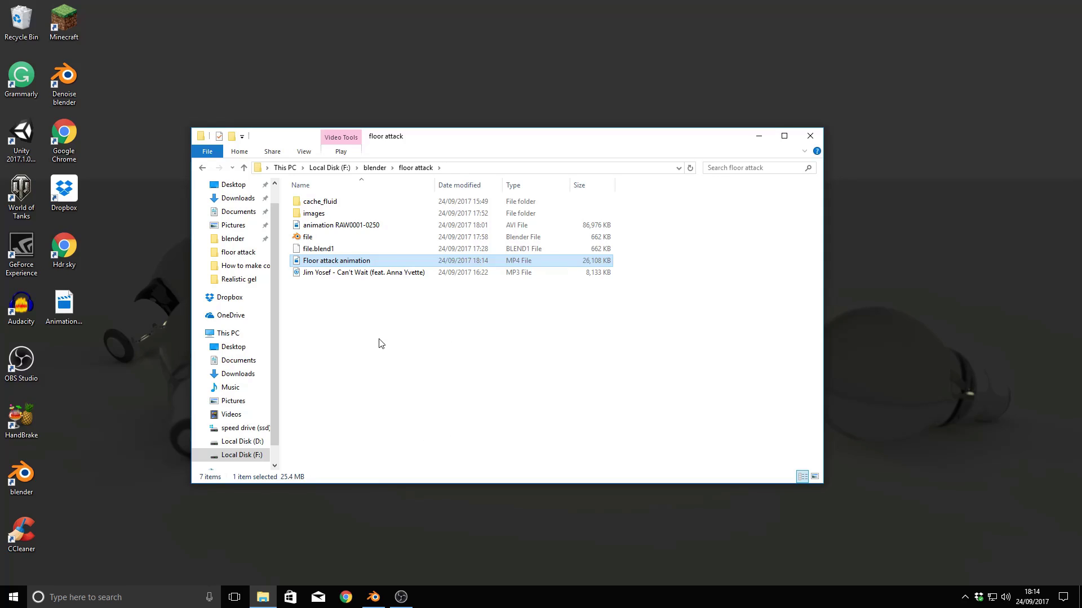
right_click(406, 262)
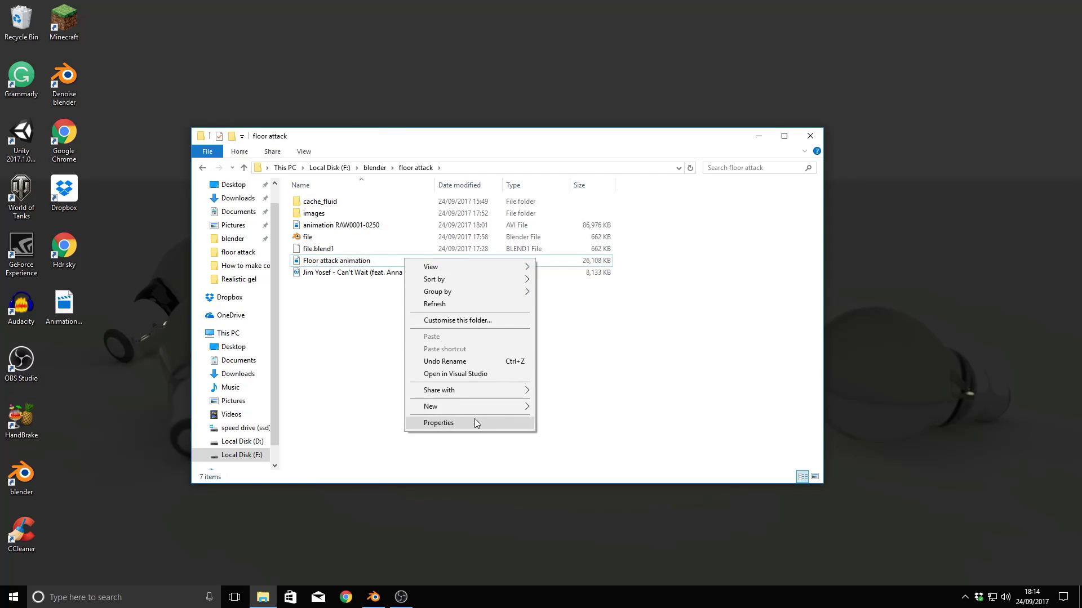
click(391, 265)
Check the file type in the properties of the Floor attack animation MP4 file, and close the dialog.
right_click(391, 265)
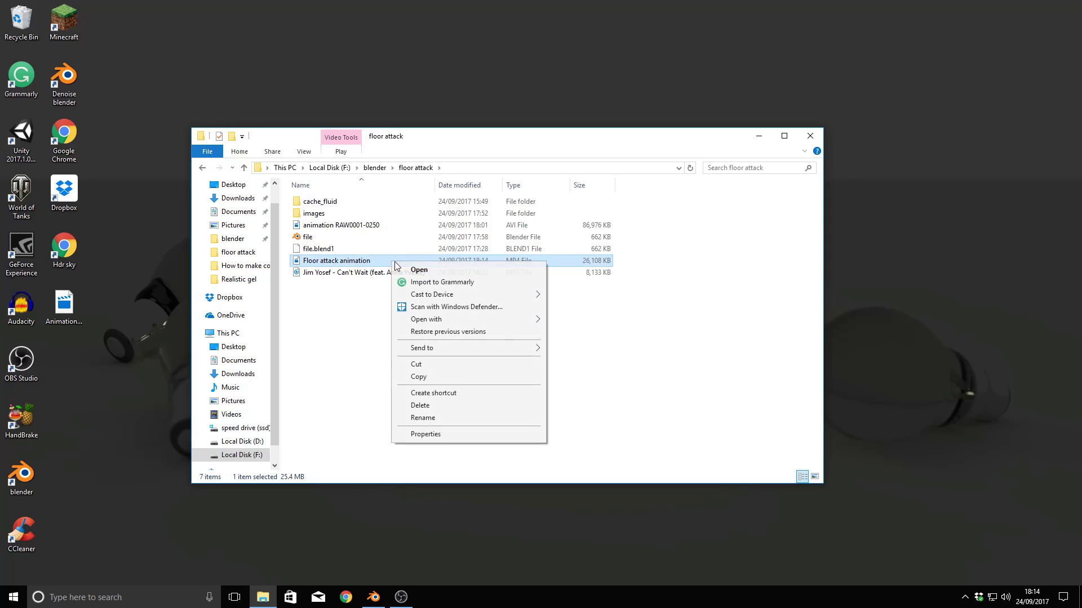
click(471, 434)
drag(443, 246, 443, 245)
drag(393, 308, 430, 308)
click(423, 307)
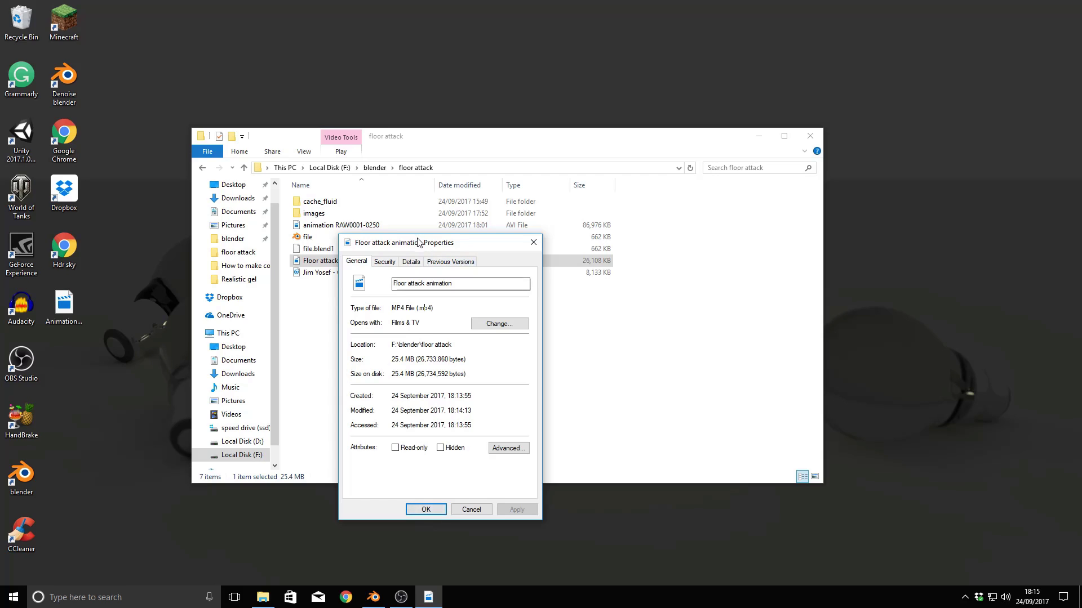
drag(420, 243, 394, 231)
click(401, 496)
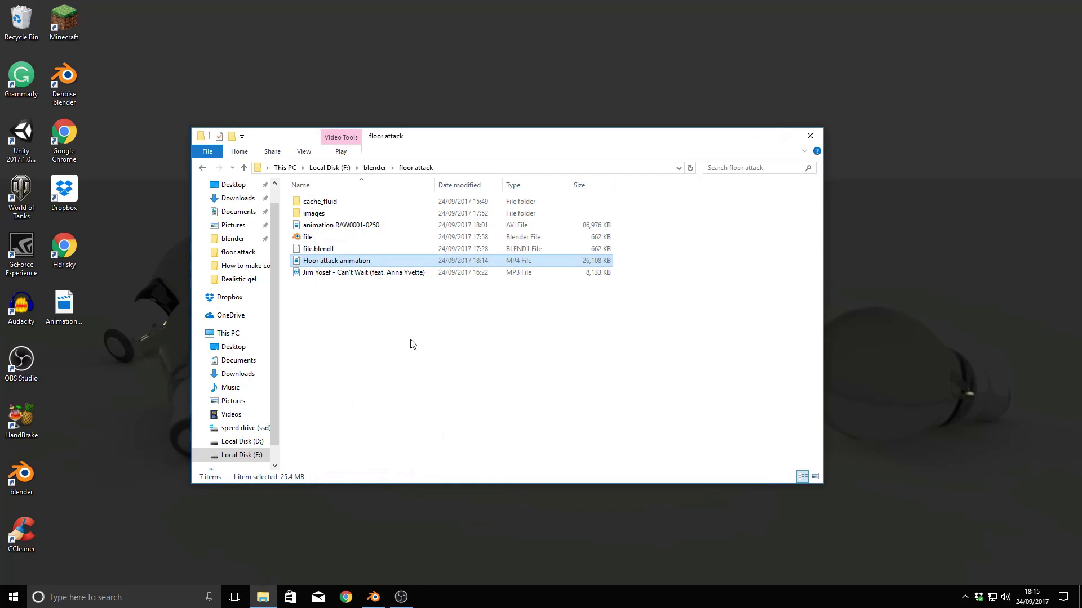
Play the Floor attack animation MP4 video to review the encoded result.
click(430, 334)
double_click(413, 260)
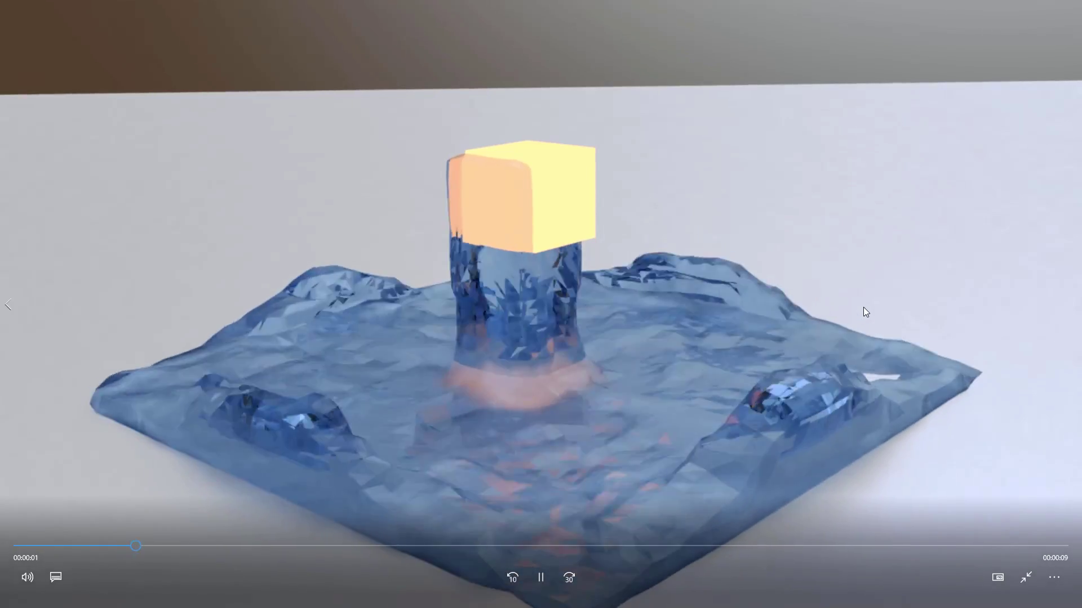